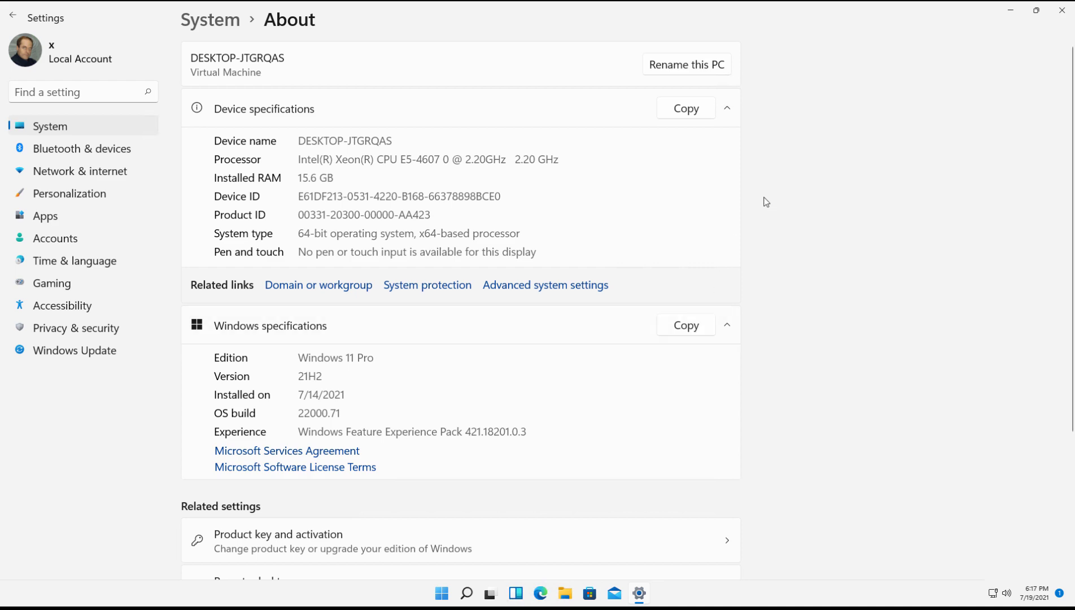
Minimize the Settings window on its About page so the desktop shows
{"action": "left_click", "coordinate": [1009, 11]}
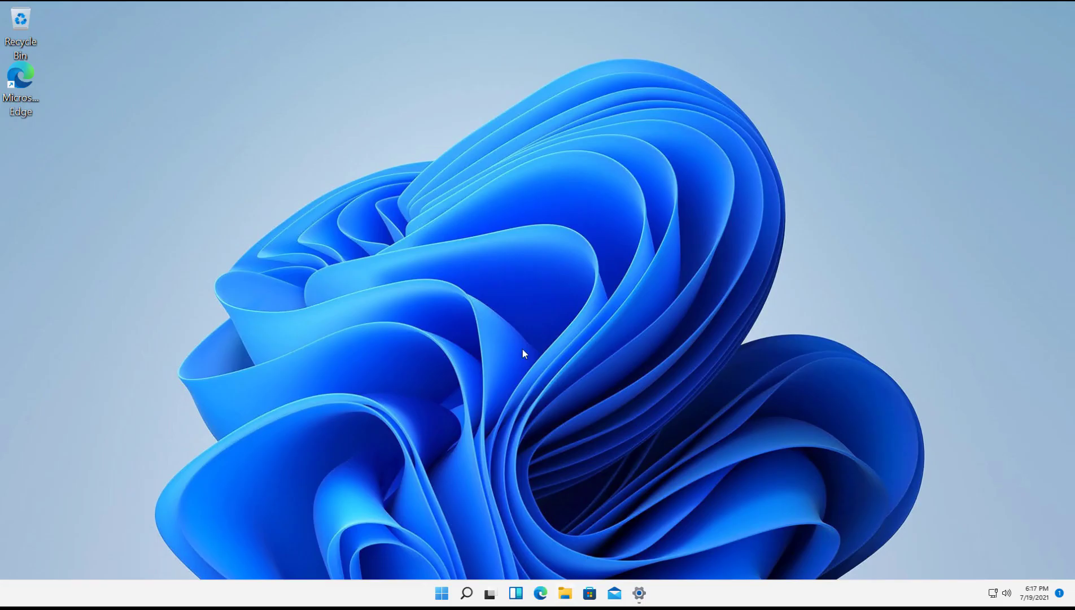
Open Local Disk (C:) under This PC in a maximized File Explorer window
{"action": "key", "text": "super+e"}
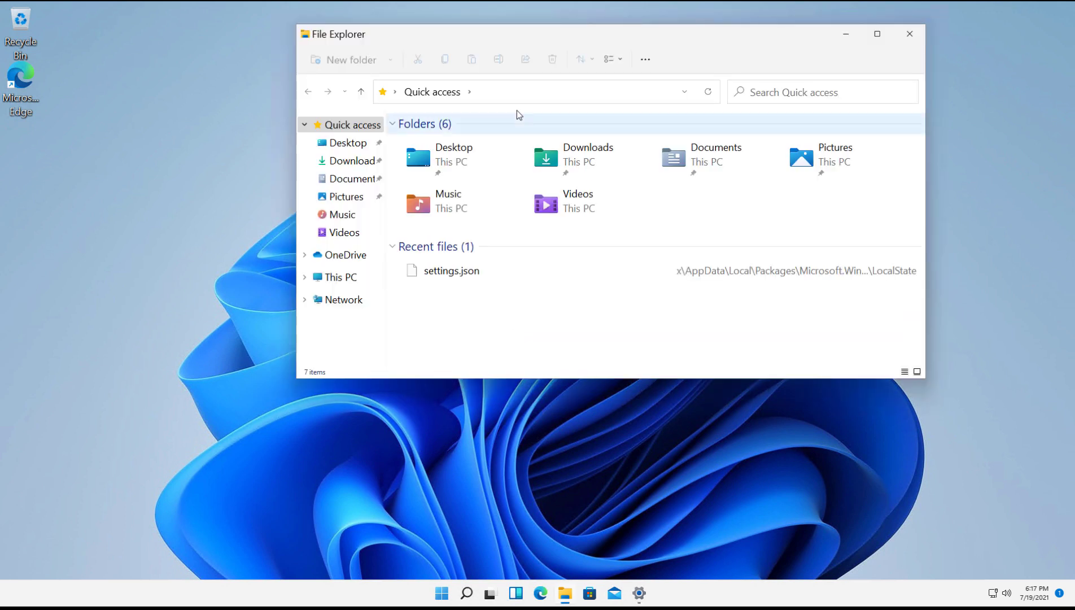
{"action": "left_click", "coordinate": [330, 277]}
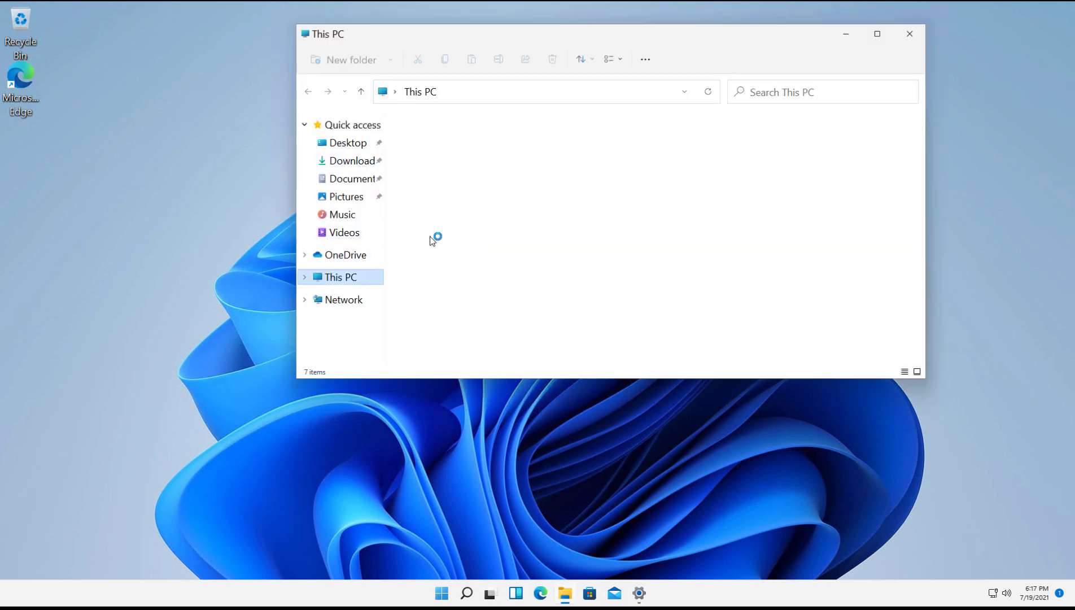
{"action": "double_click", "coordinate": [474, 241]}
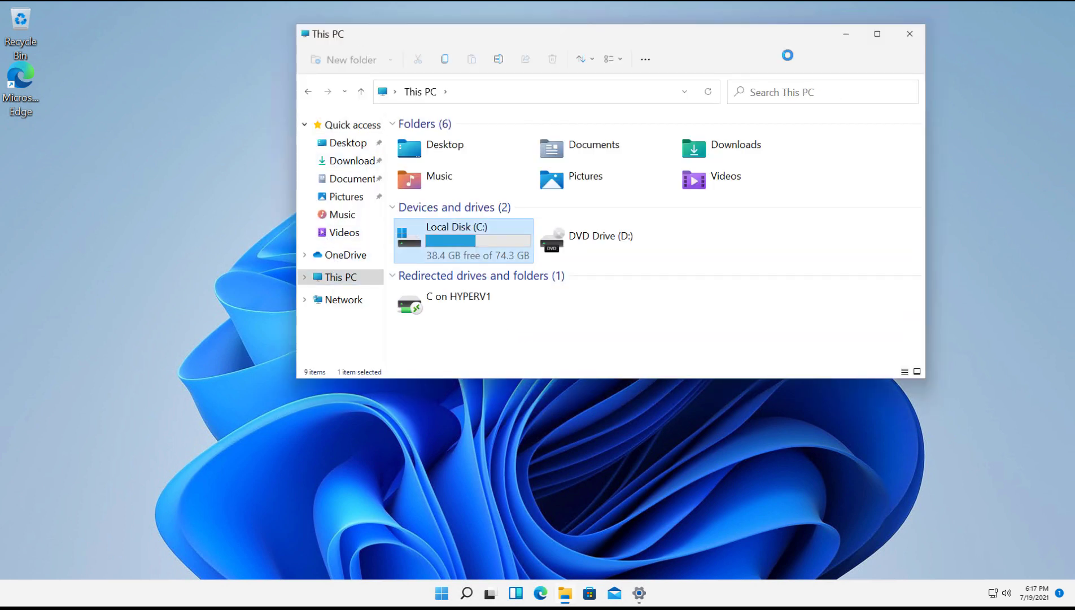
{"action": "left_click", "coordinate": [876, 34]}
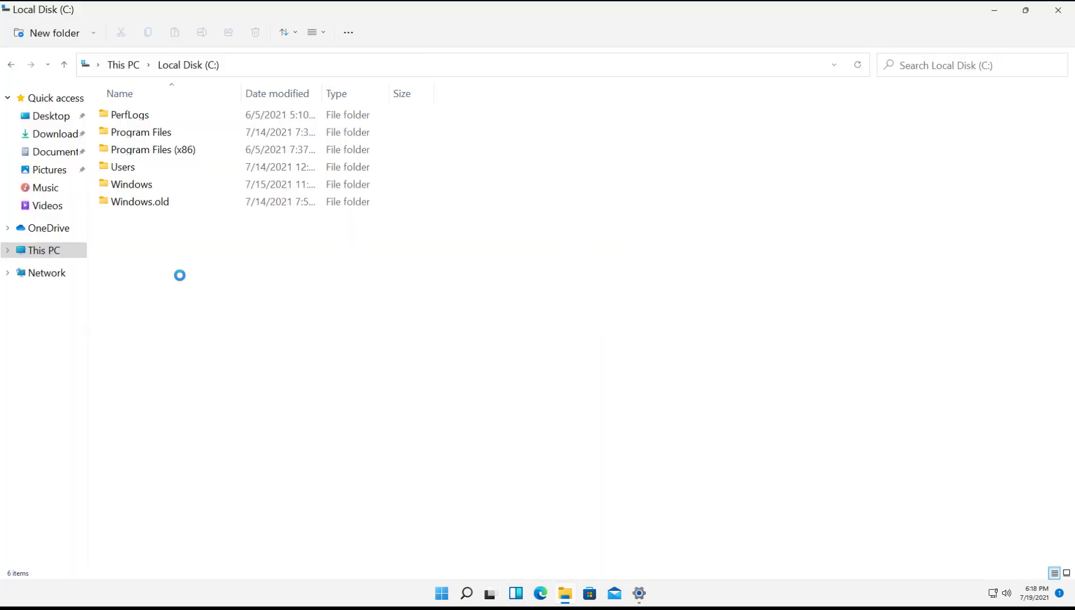
Create a new folder named 'shared' at the root of C:
{"action": "right_click", "coordinate": [179, 275]}
{"action": "mouse_move", "coordinate": [210, 342]}
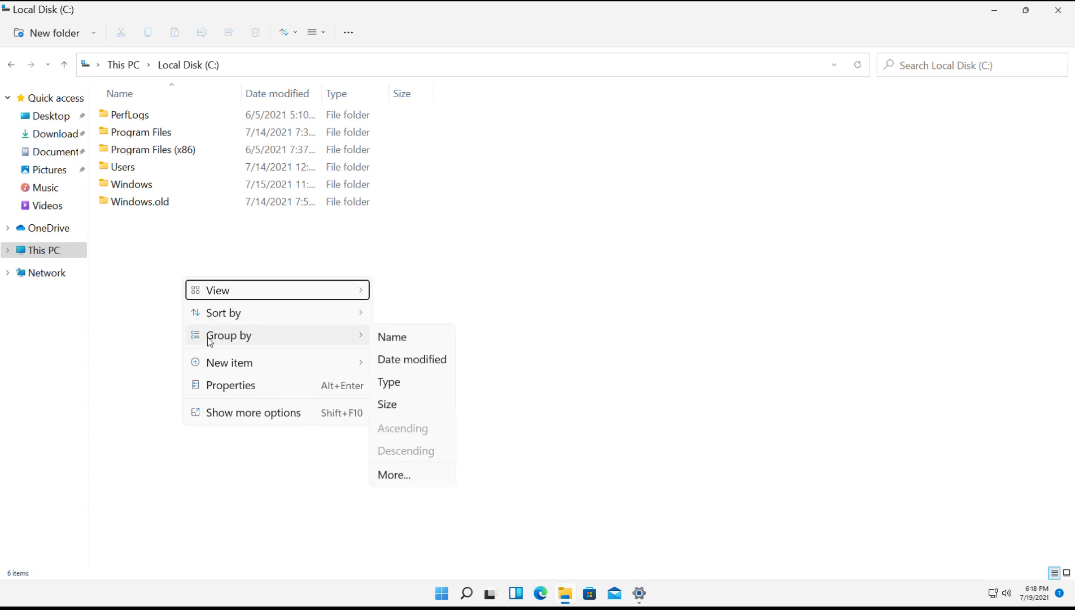
{"action": "mouse_move", "coordinate": [292, 365]}
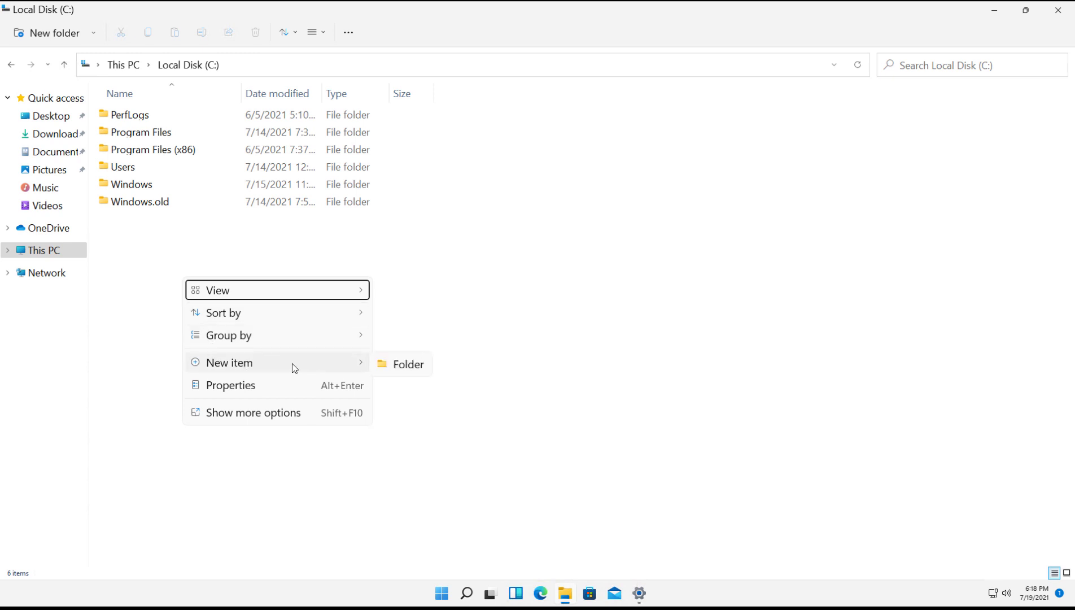
{"action": "left_click", "coordinate": [401, 372]}
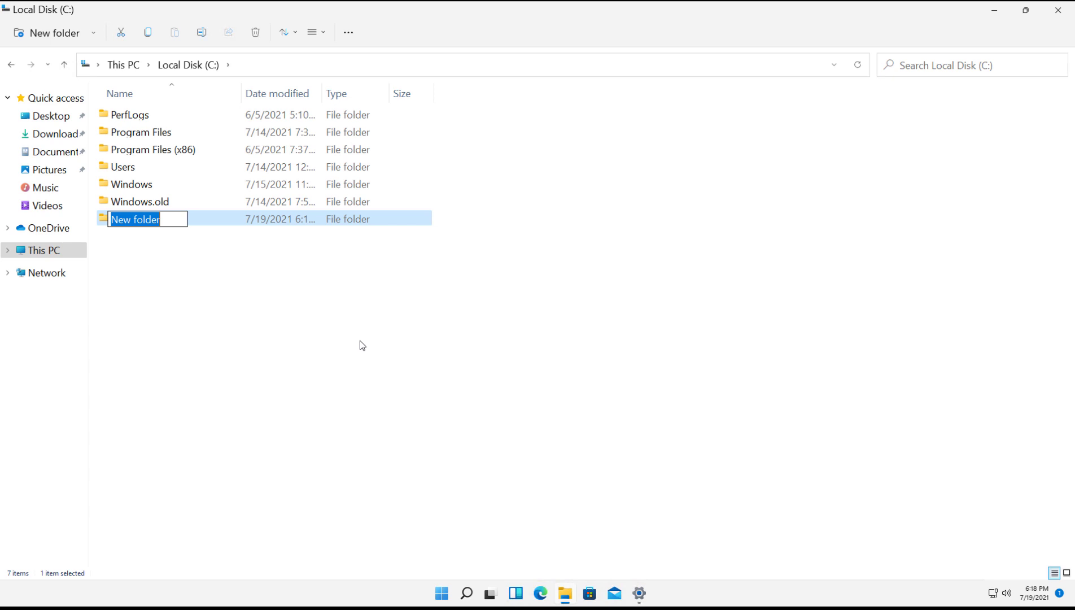
{"action": "type", "text": "shared"}
{"action": "key", "text": "Return"}
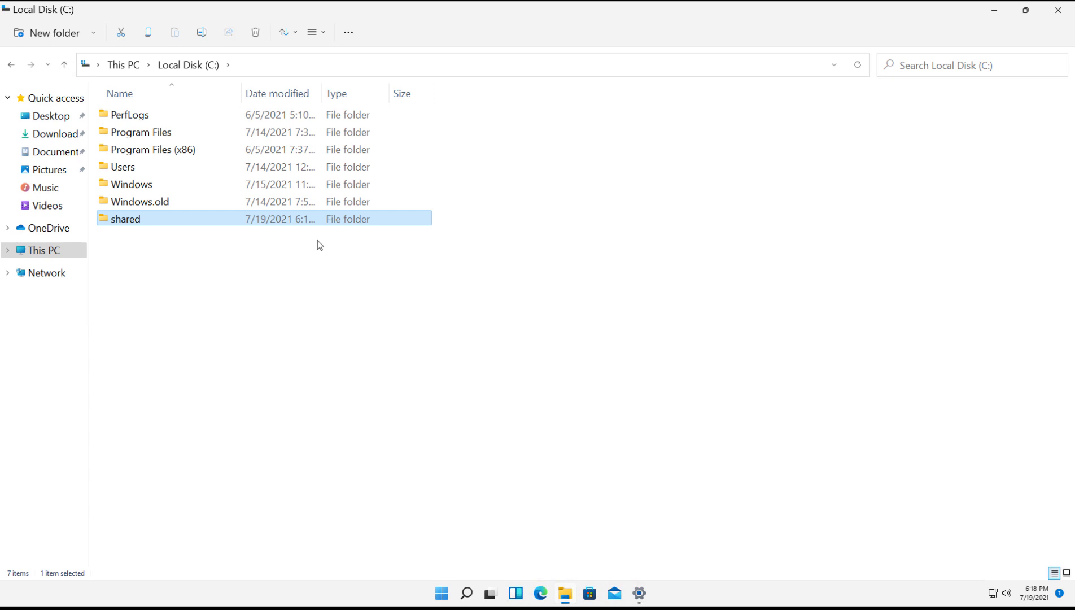
In the shared folder's Advanced Sharing, turn on sharing as 'shared' with a 20-user limit
{"action": "right_click", "coordinate": [227, 224]}
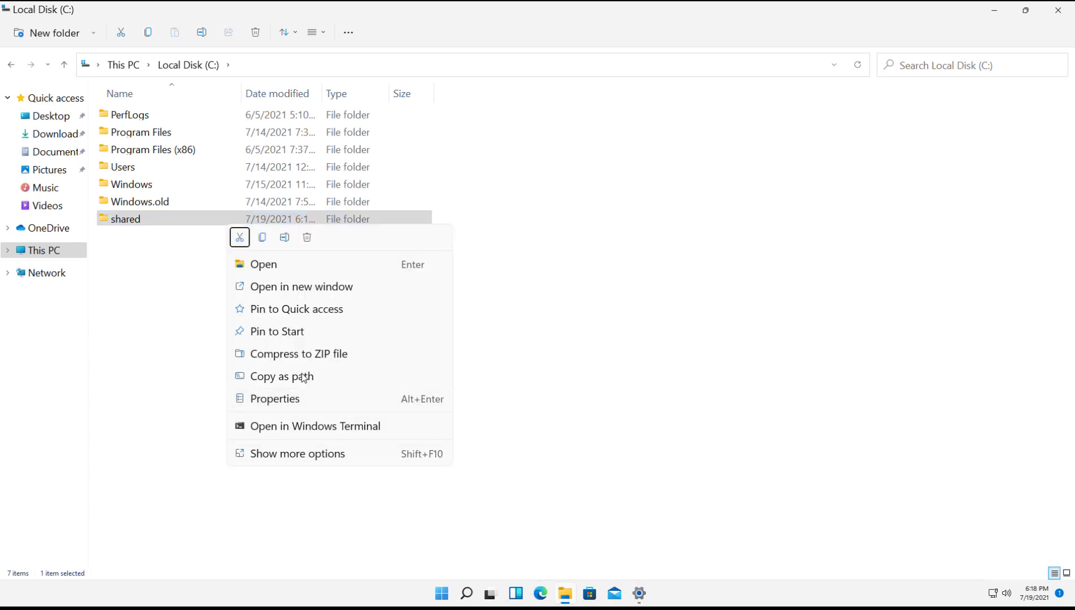
{"action": "left_click", "coordinate": [283, 402]}
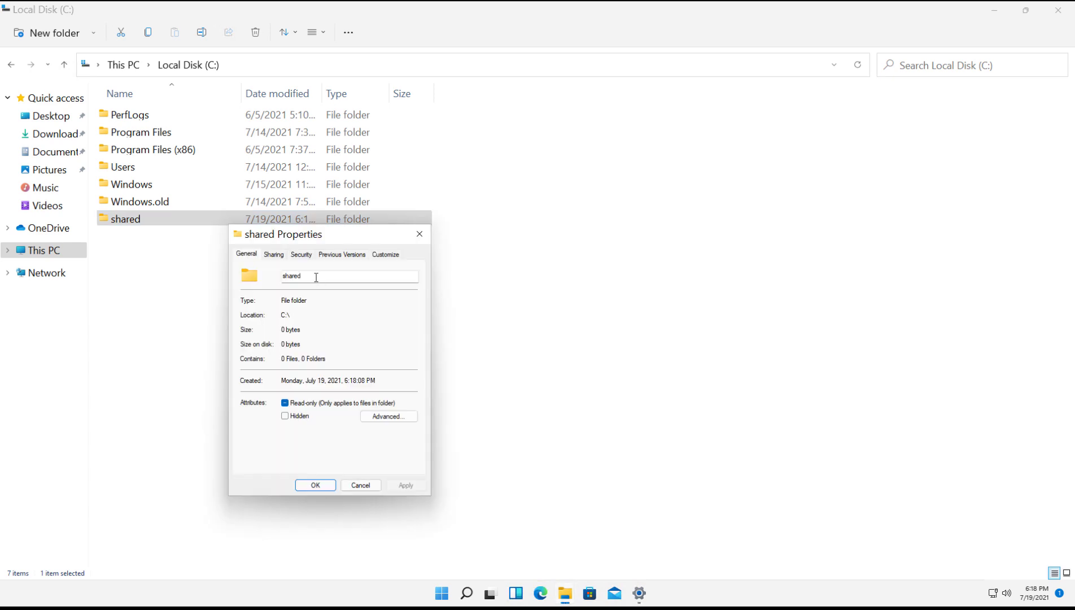
{"action": "left_click_drag", "start_coordinate": [336, 235], "coordinate": [357, 99]}
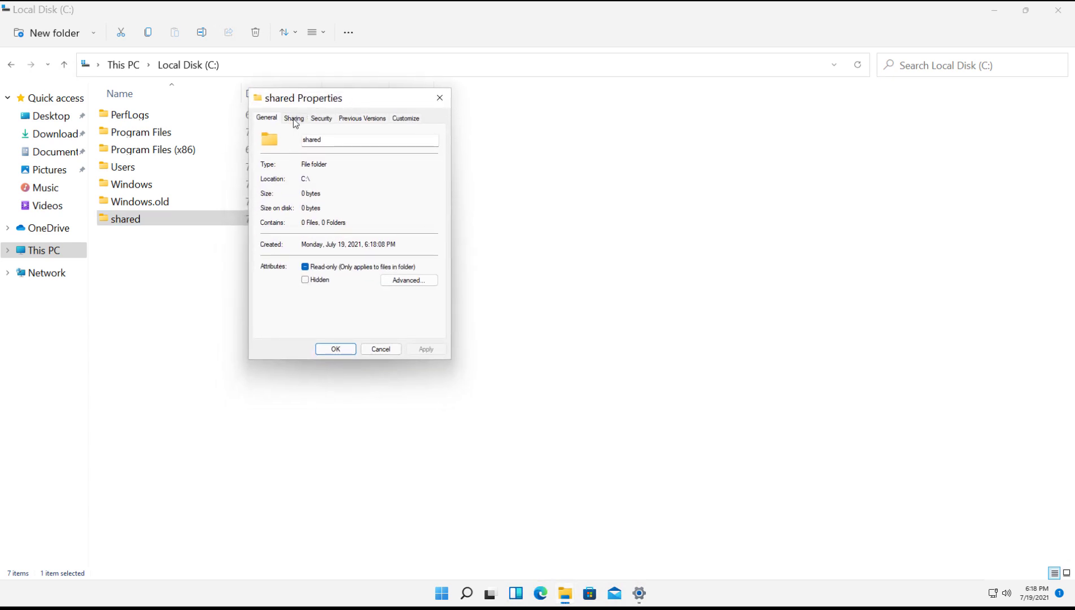
{"action": "left_click", "coordinate": [294, 119]}
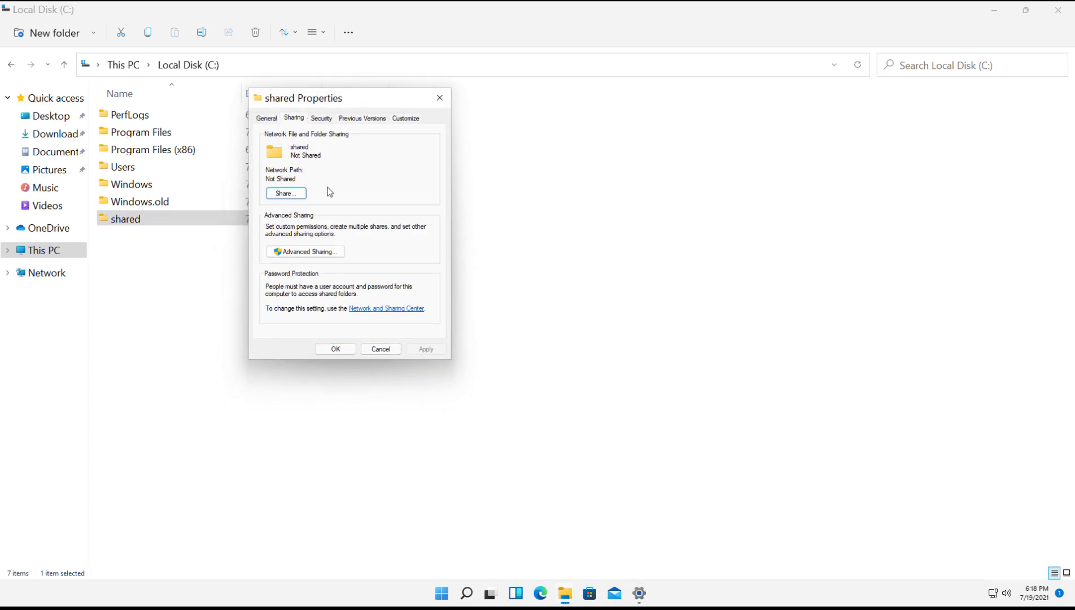
{"action": "left_click", "coordinate": [297, 255]}
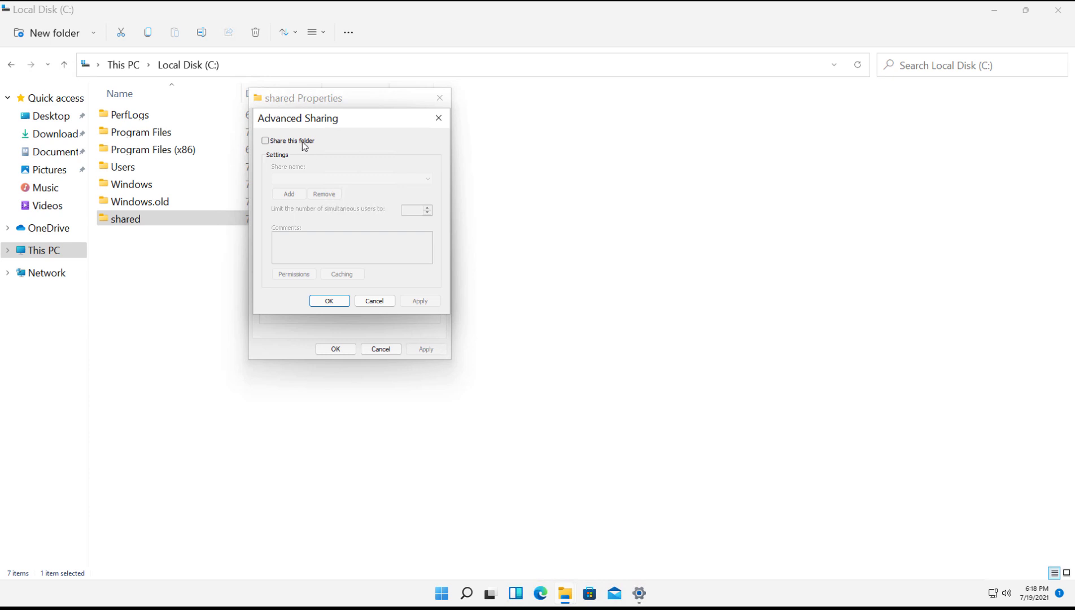
{"action": "left_click", "coordinate": [304, 147]}
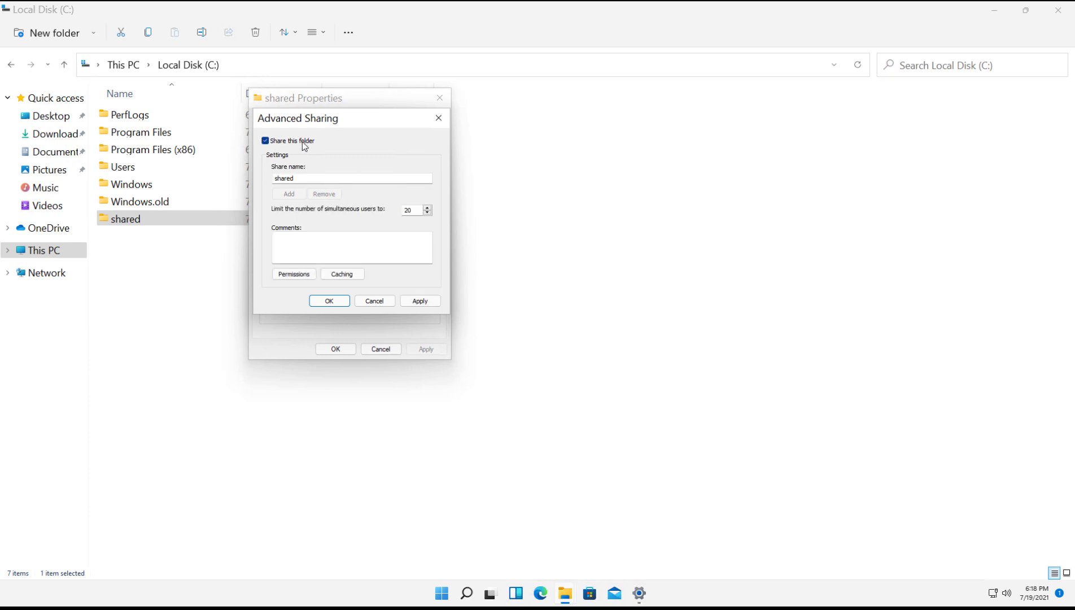
{"action": "left_click", "coordinate": [303, 178]}
Grant Everyone Full Control in the share permissions and confirm Advanced Sharing
{"action": "left_click", "coordinate": [288, 274]}
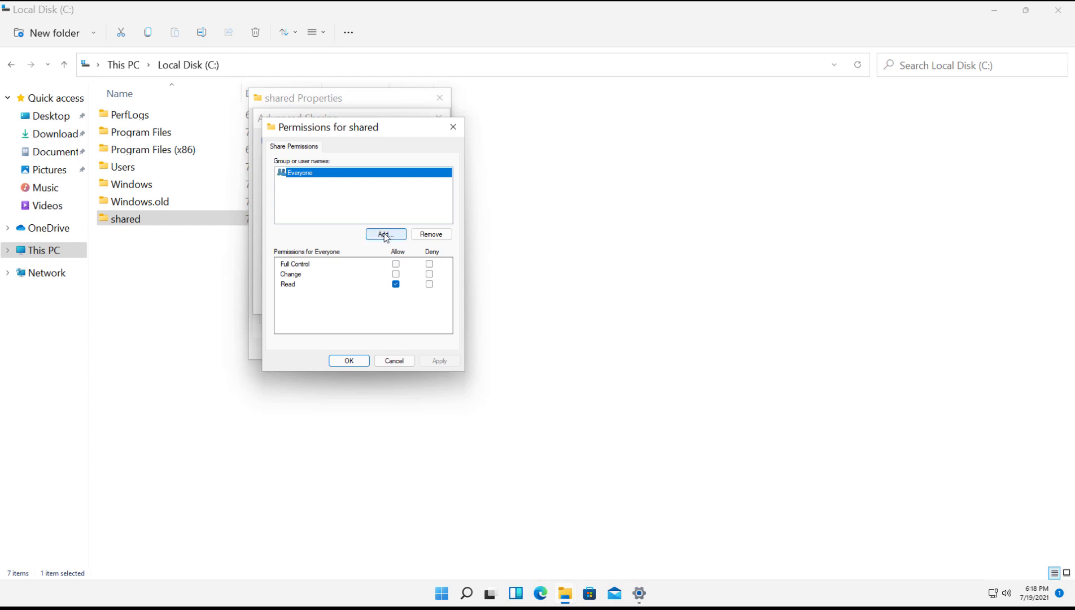
{"action": "left_click", "coordinate": [396, 263]}
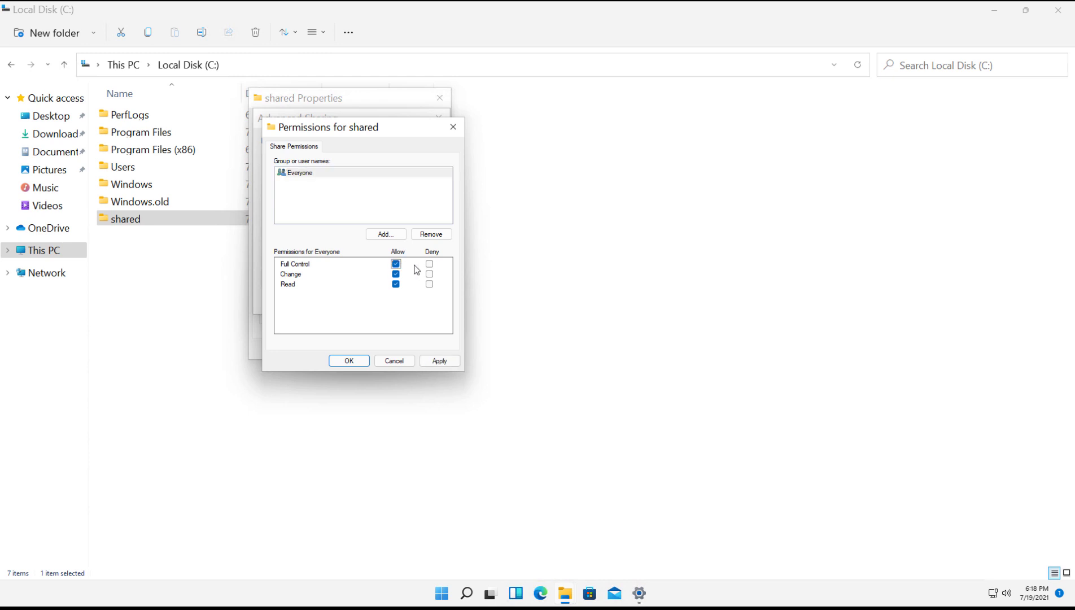
{"action": "left_click", "coordinate": [397, 234]}
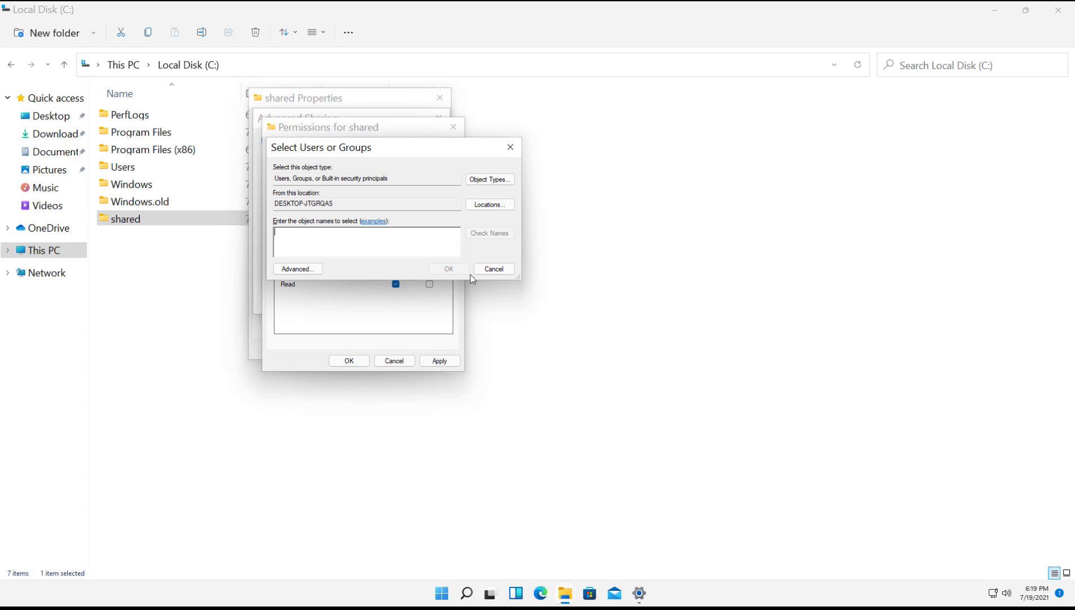
{"action": "left_click", "coordinate": [493, 269]}
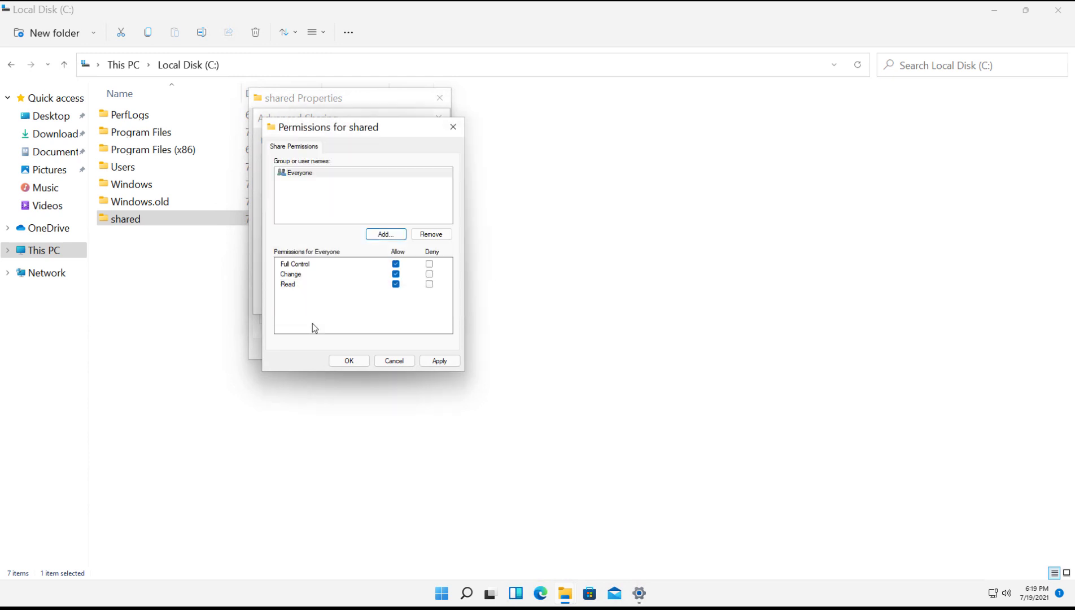
{"action": "left_click", "coordinate": [348, 361]}
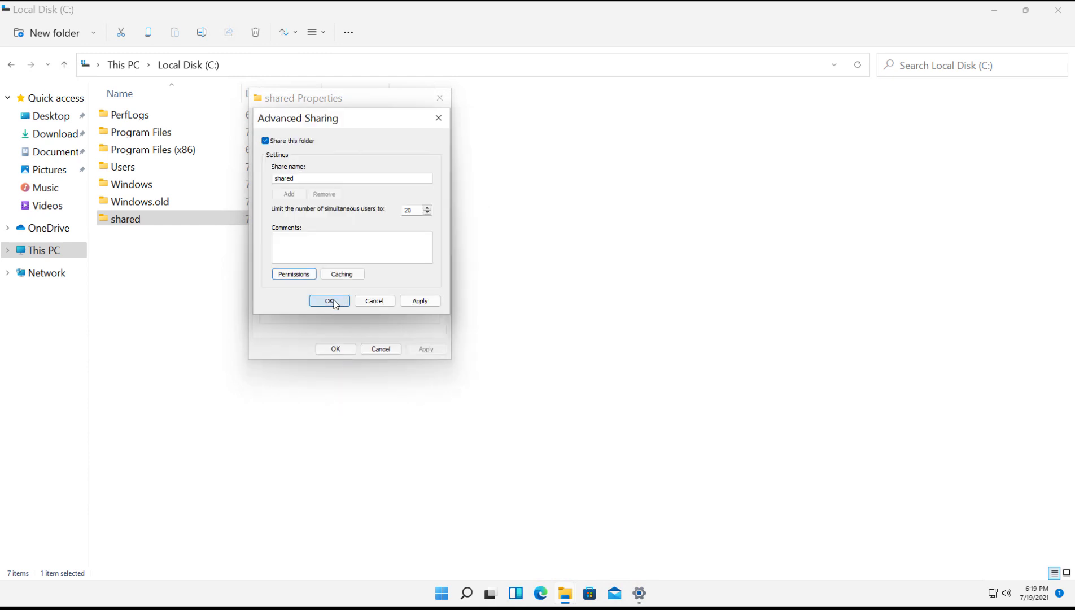
{"action": "left_click", "coordinate": [332, 302]}
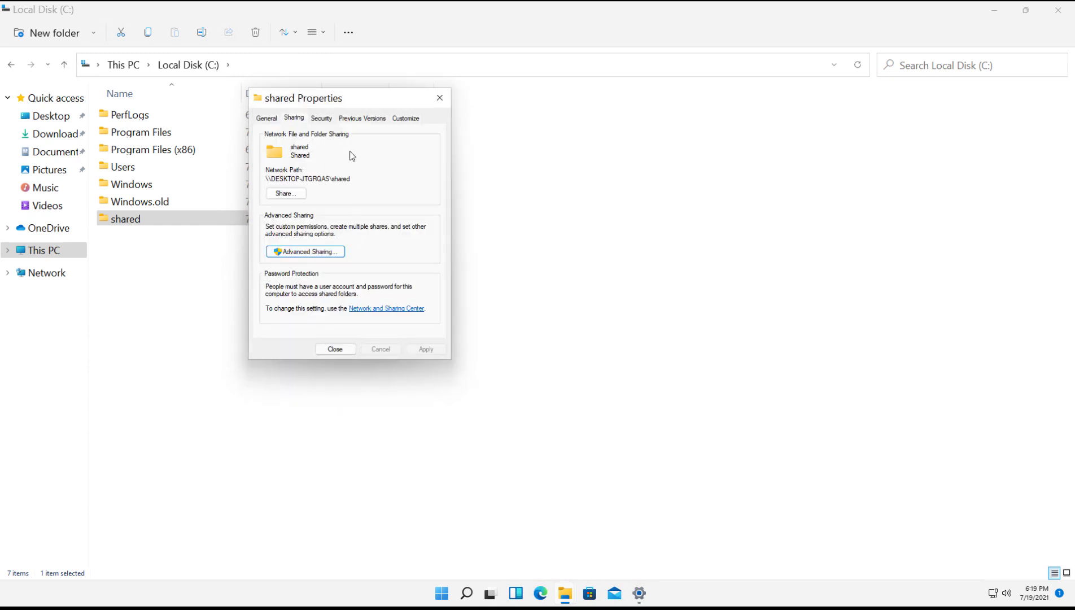
Show the Users group's Read & execute, List folder contents and Read permissions on shared
{"action": "left_click", "coordinate": [329, 120]}
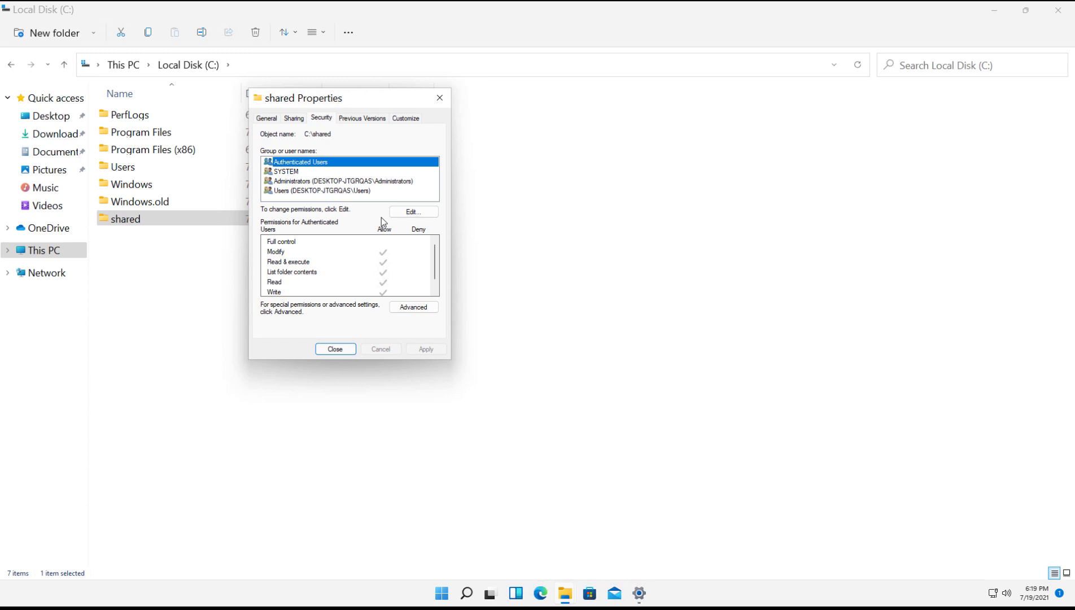
{"action": "left_click", "coordinate": [359, 192]}
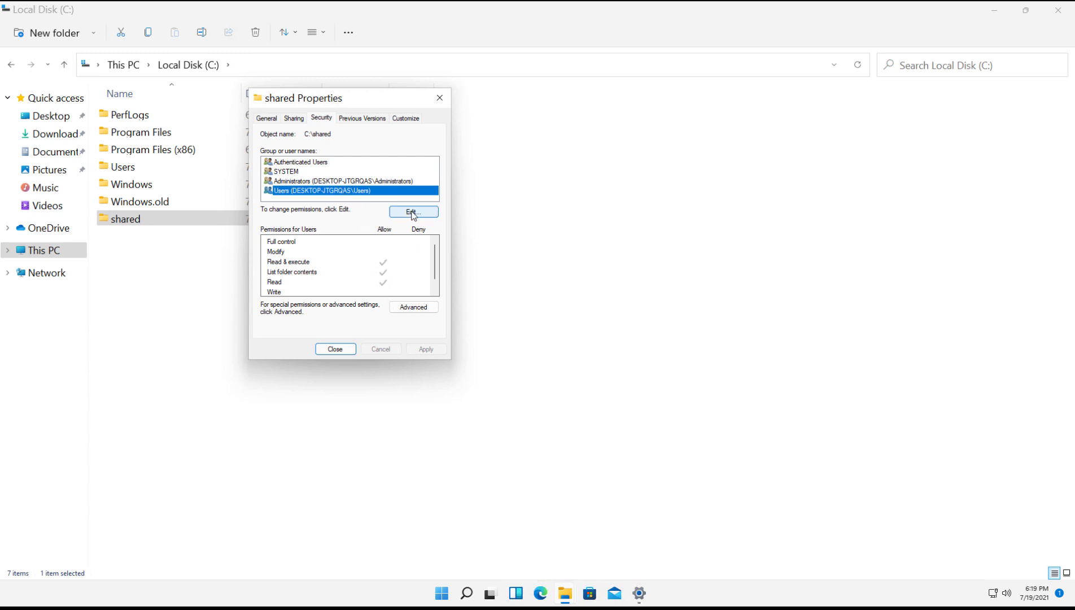
Give the Users group Full Control in the shared folder's security permissions
{"action": "left_click", "coordinate": [413, 213]}
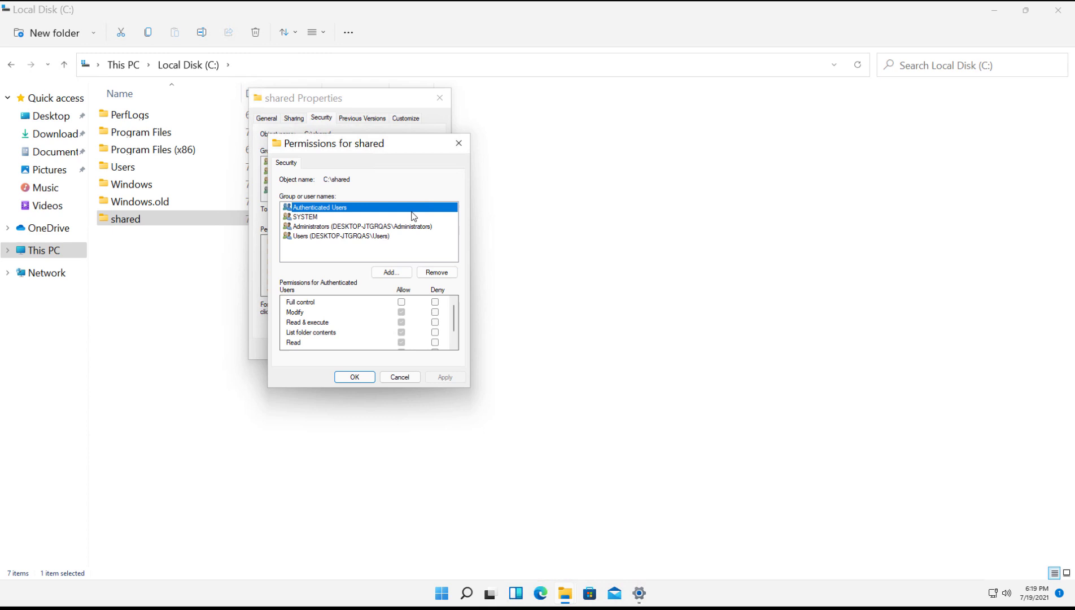
{"action": "left_click", "coordinate": [342, 236]}
{"action": "left_click", "coordinate": [400, 302]}
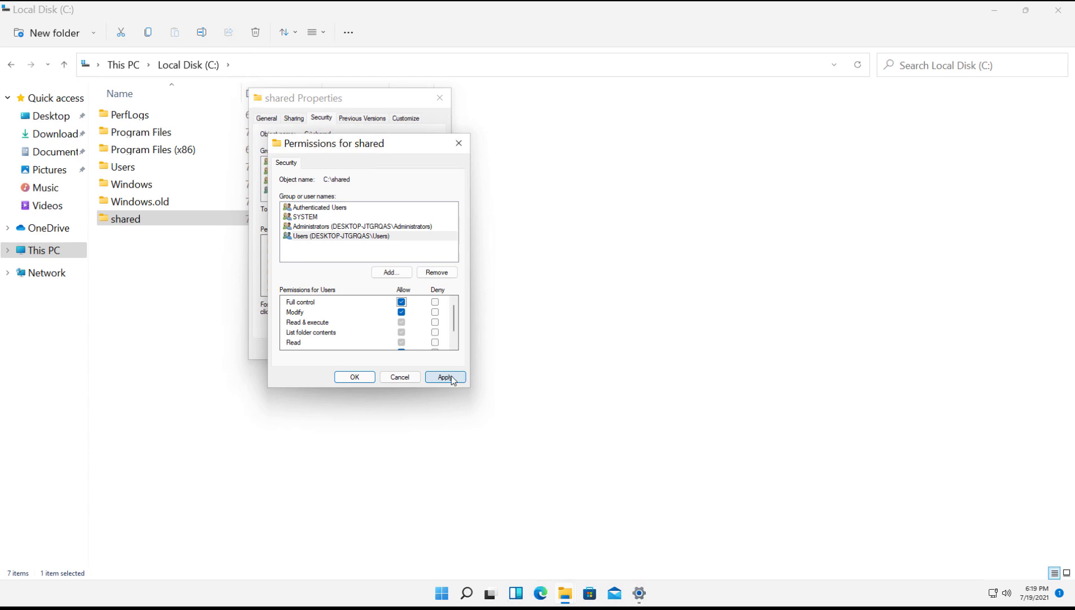
{"action": "left_click", "coordinate": [446, 378]}
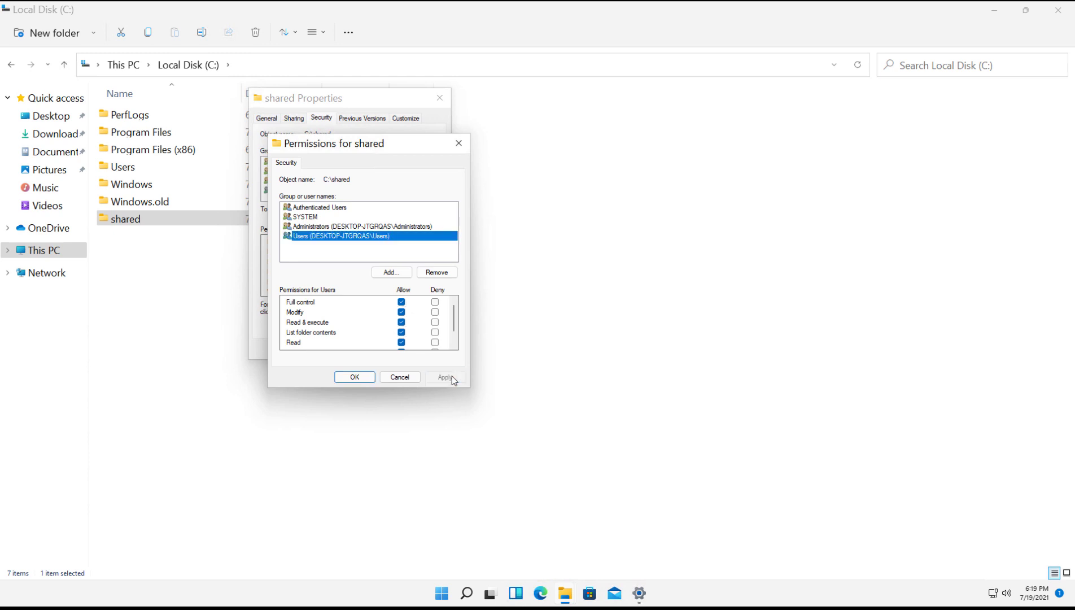
{"action": "left_click", "coordinate": [358, 376]}
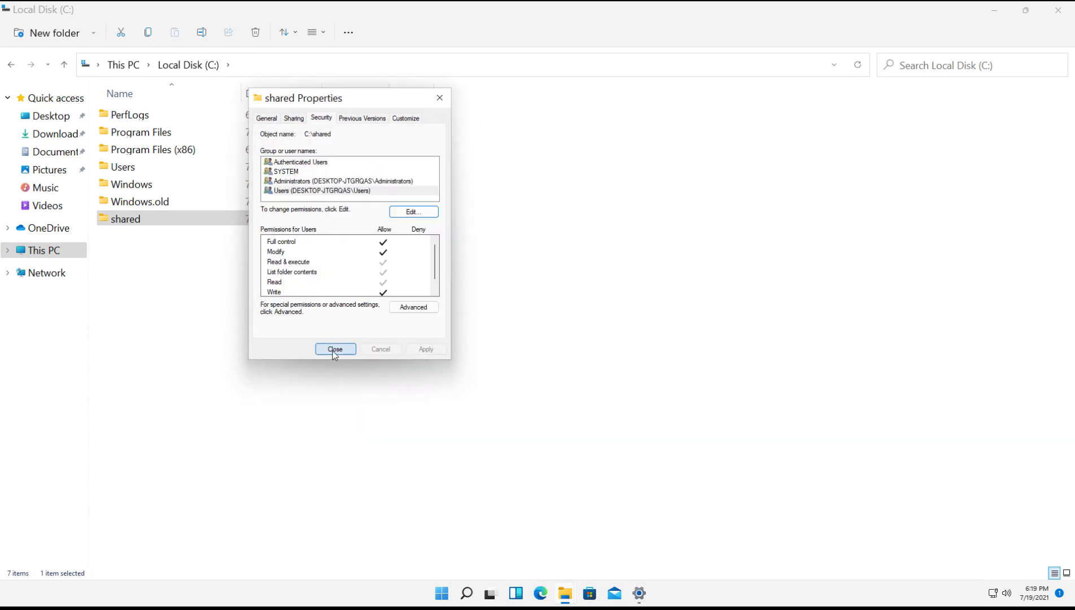
Add the Everyone group to the shared folder's security permissions
{"action": "left_click", "coordinate": [421, 213]}
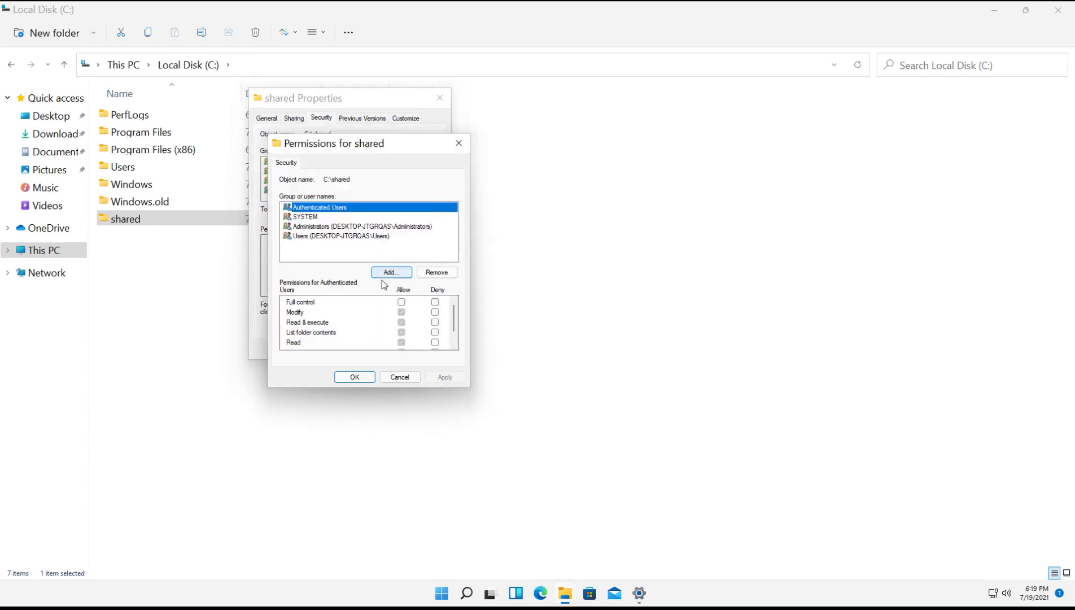
{"action": "left_click", "coordinate": [392, 273]}
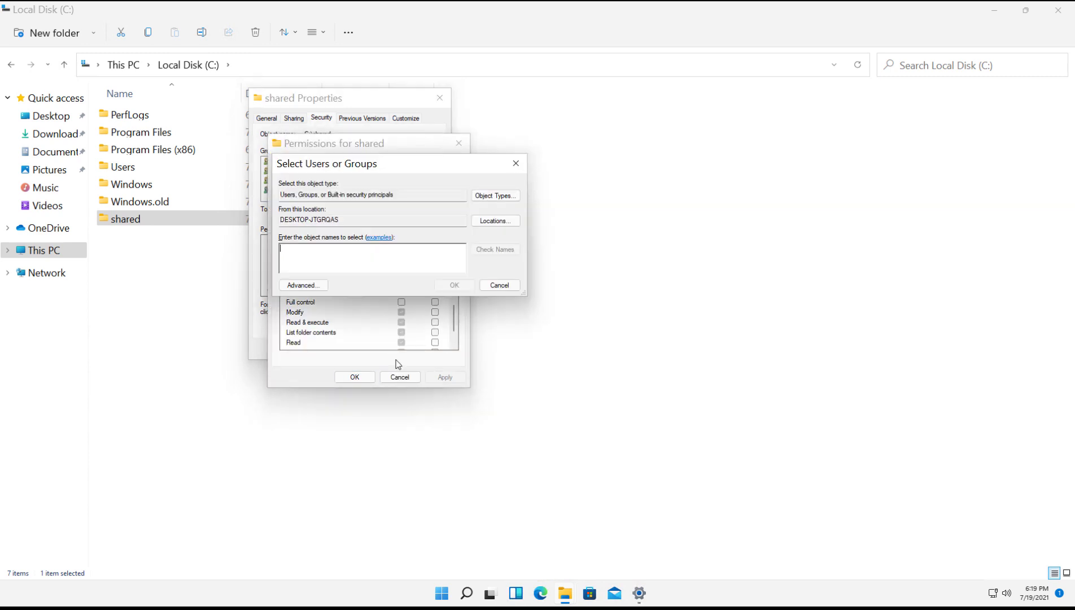
{"action": "type", "text": "everyone"}
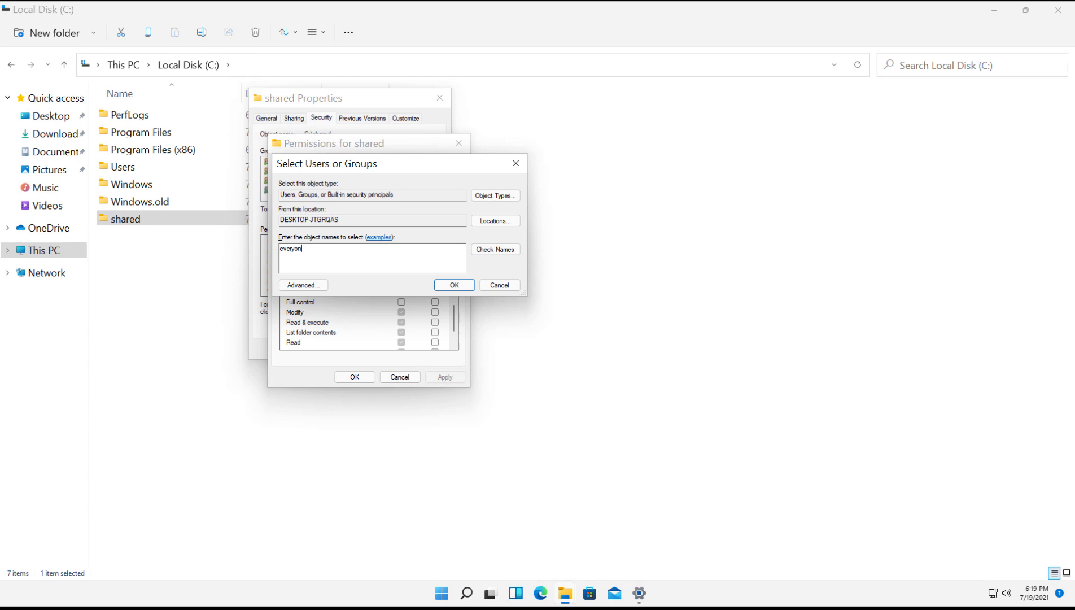
{"action": "left_click", "coordinate": [491, 249]}
{"action": "left_click", "coordinate": [451, 287]}
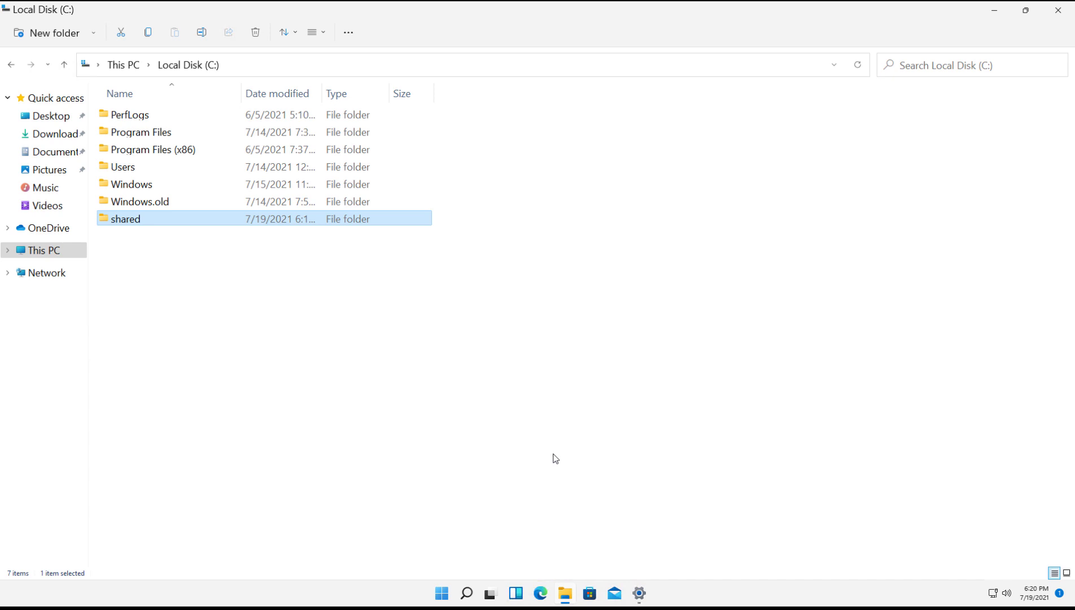
Show the Ethernet details with IPv4 address 192.168.21.195 selected, then open Windows search
{"action": "right_click", "coordinate": [994, 597]}
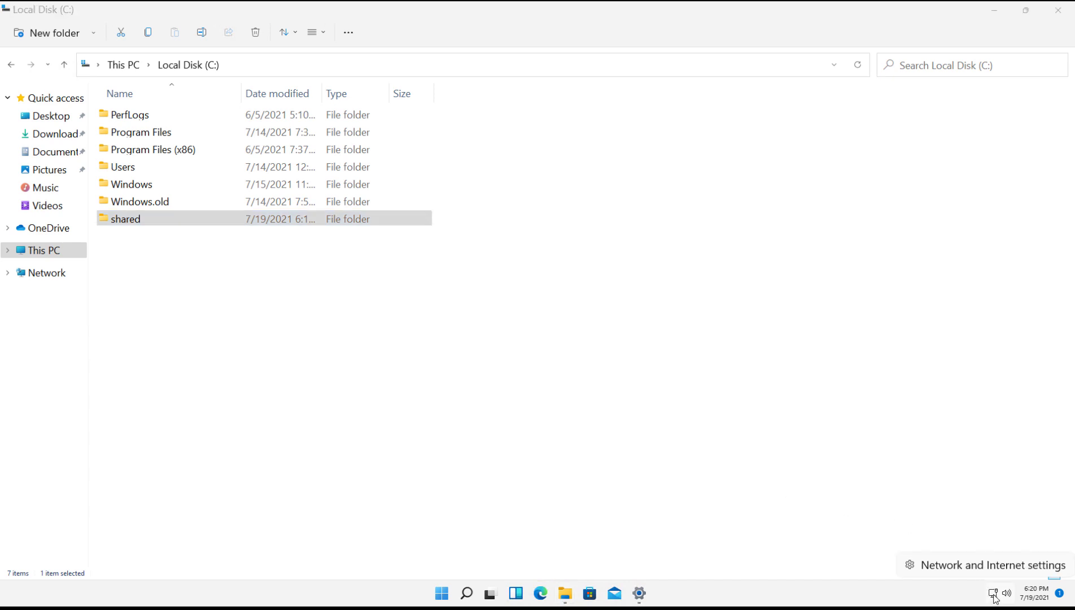
{"action": "left_click", "coordinate": [977, 565]}
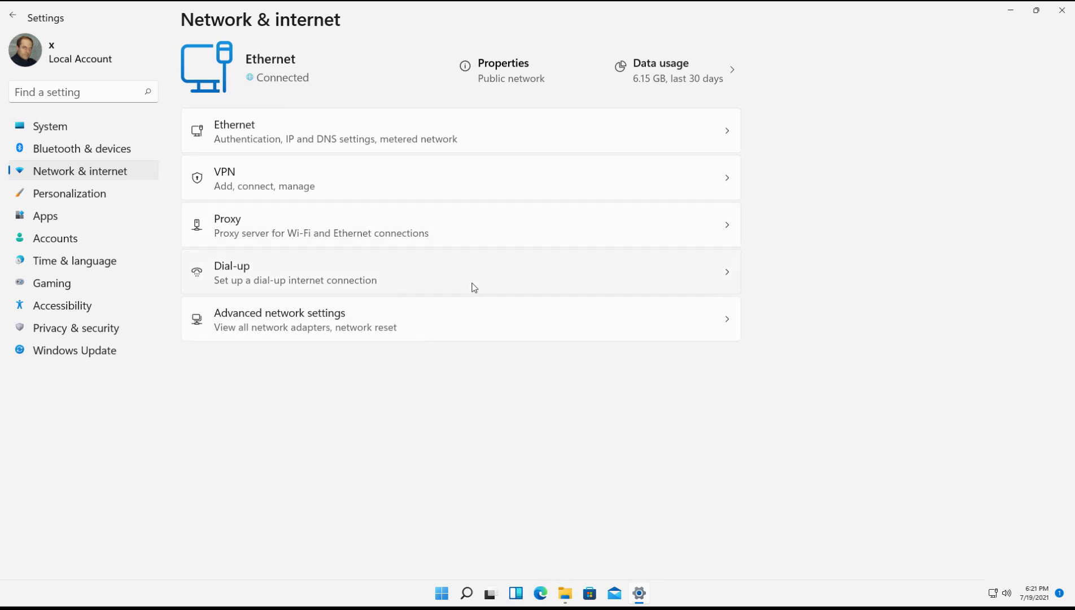
{"action": "left_click", "coordinate": [278, 139]}
{"action": "scroll", "coordinate": [395, 398], "scroll_direction": "down", "scroll_amount": 3}
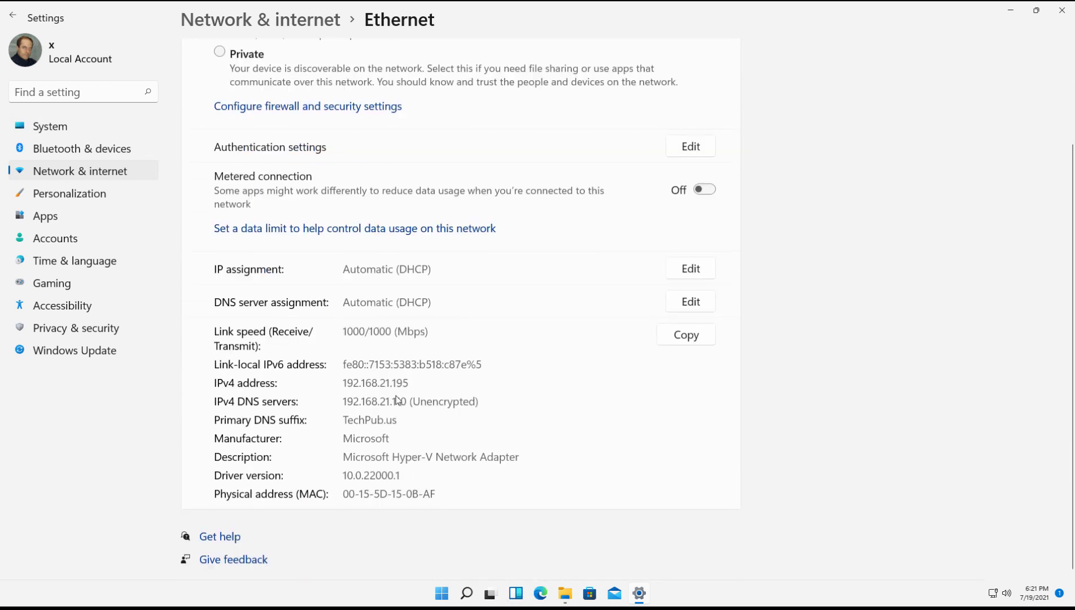
{"action": "left_click_drag", "start_coordinate": [412, 383], "coordinate": [326, 379]}
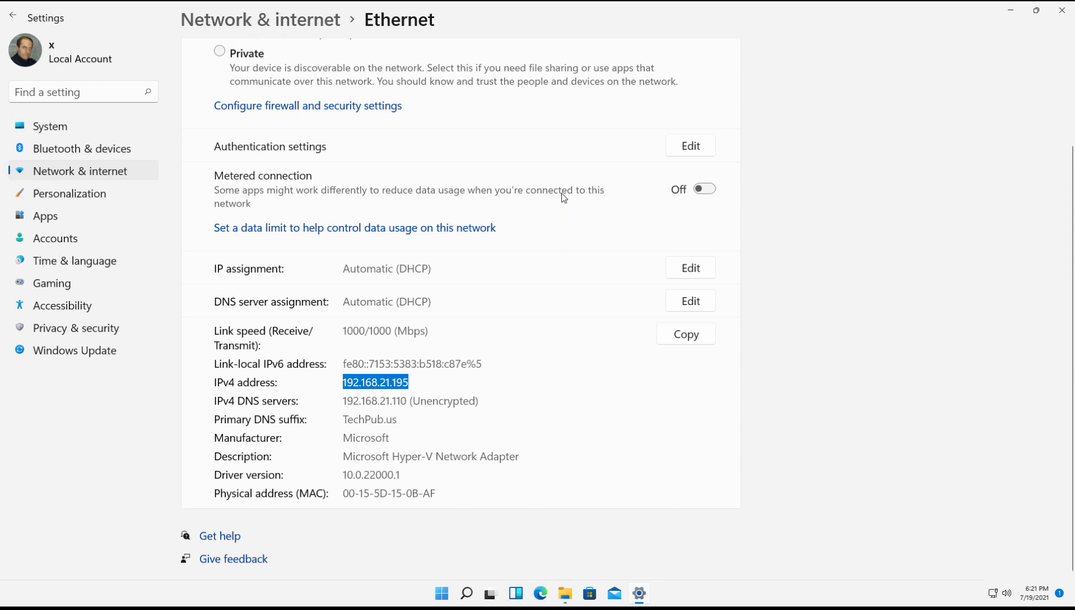
{"action": "left_click", "coordinate": [466, 593]}
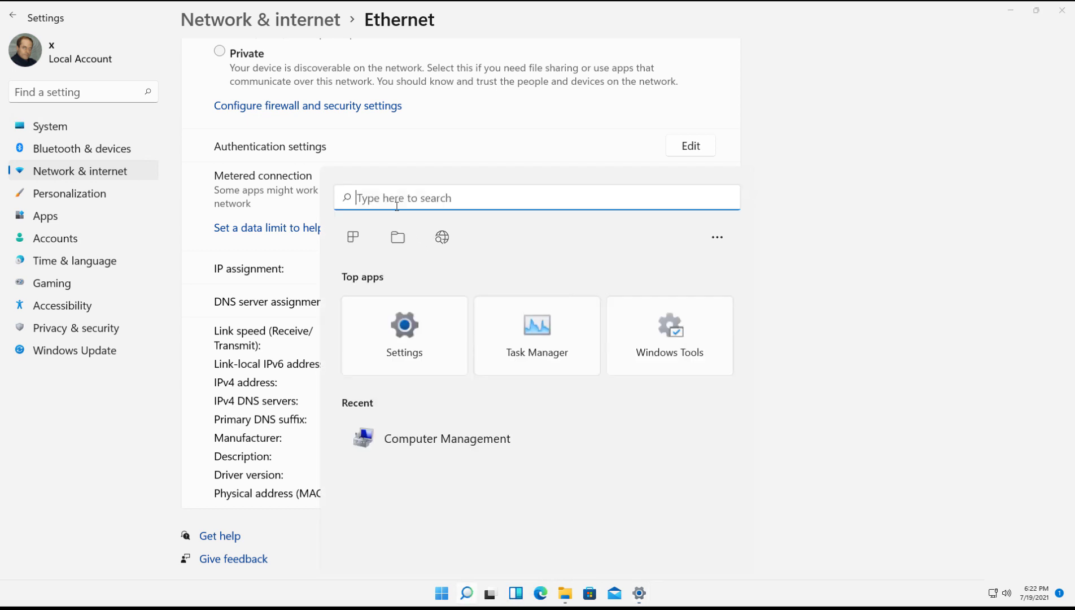
Open Windows Defender Firewall with Advanced Security to the Inbound Rules list
{"action": "type", "text": "firewall"}
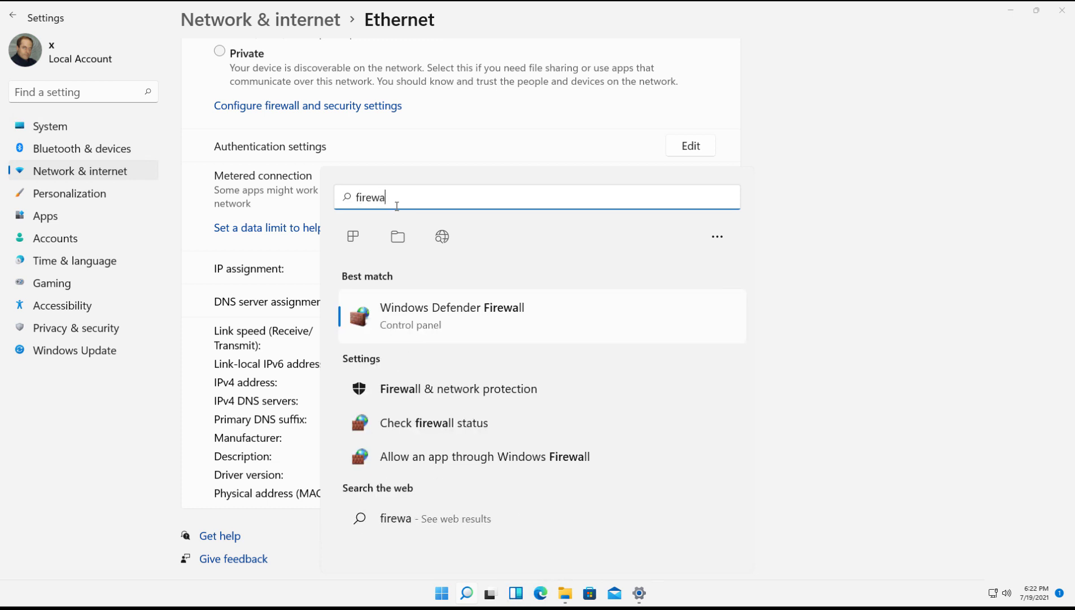
{"action": "left_click", "coordinate": [419, 315]}
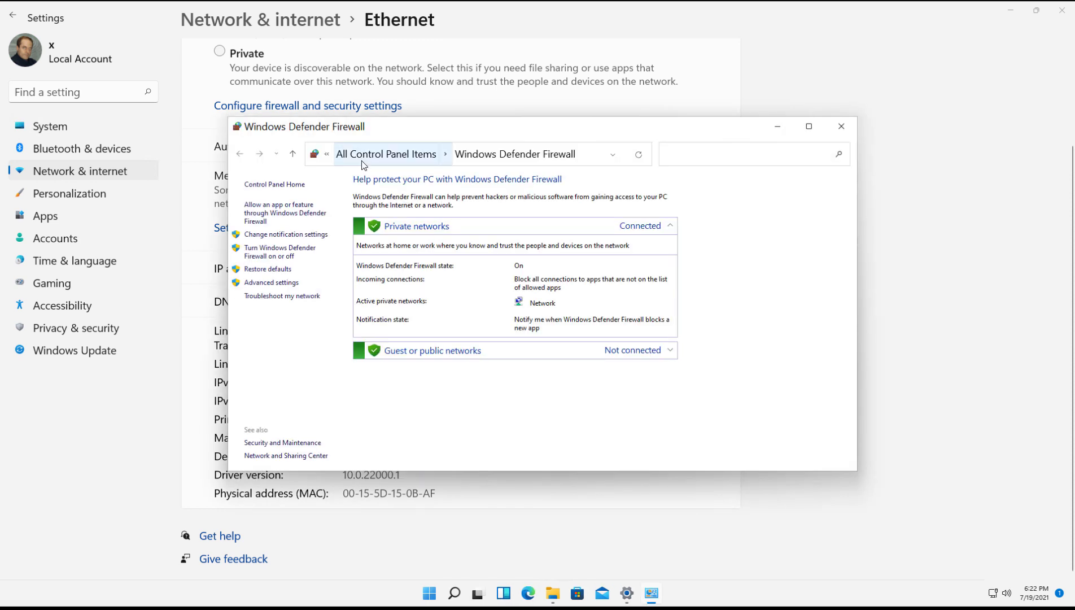
{"action": "left_click", "coordinate": [280, 282]}
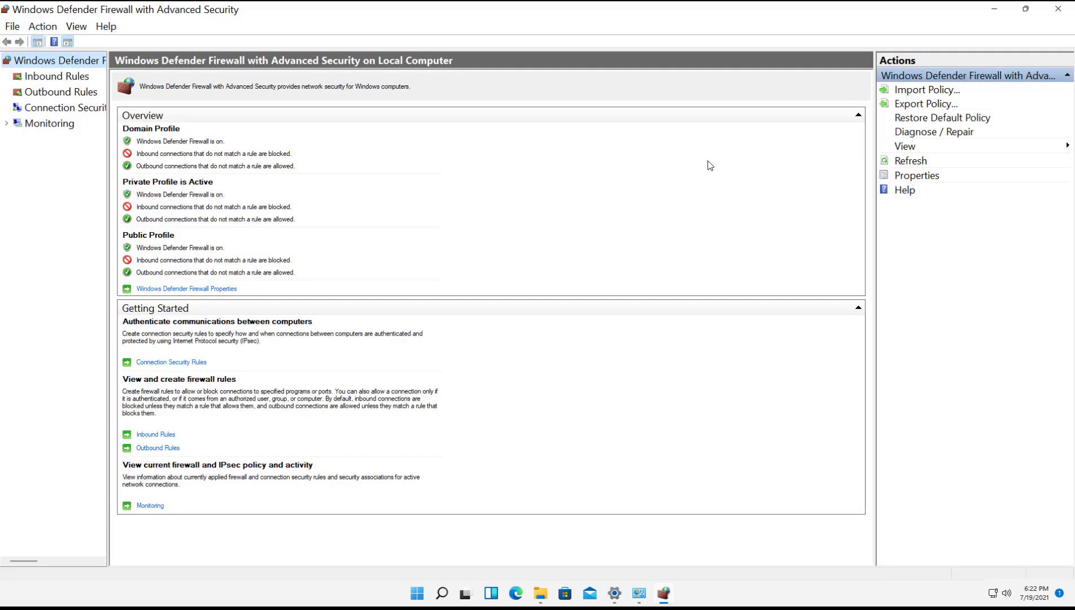
{"action": "left_click", "coordinate": [58, 79]}
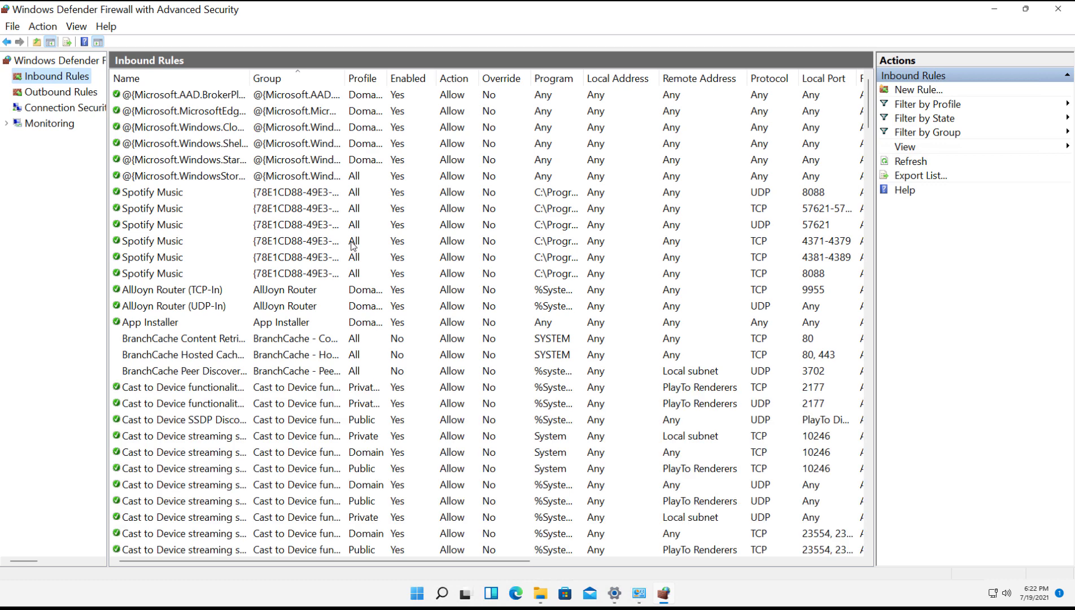
Enable the File and Printer Sharing (SMB-In) rules for the Domain and Private profiles
{"action": "scroll", "coordinate": [339, 335], "scroll_direction": "down", "scroll_amount": 10}
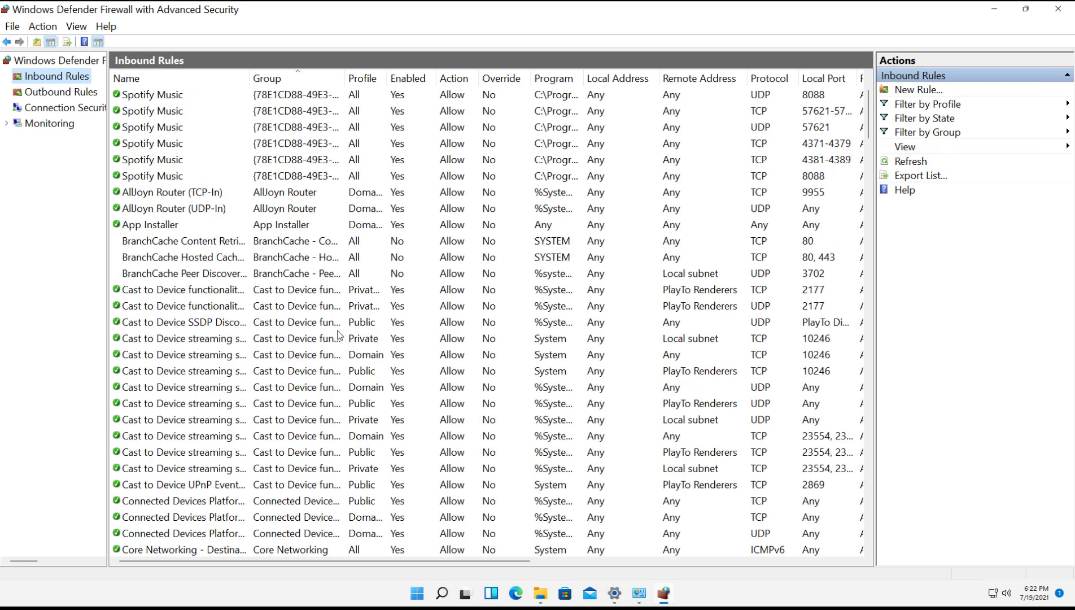
{"action": "scroll", "coordinate": [339, 335], "scroll_direction": "down", "scroll_amount": 8}
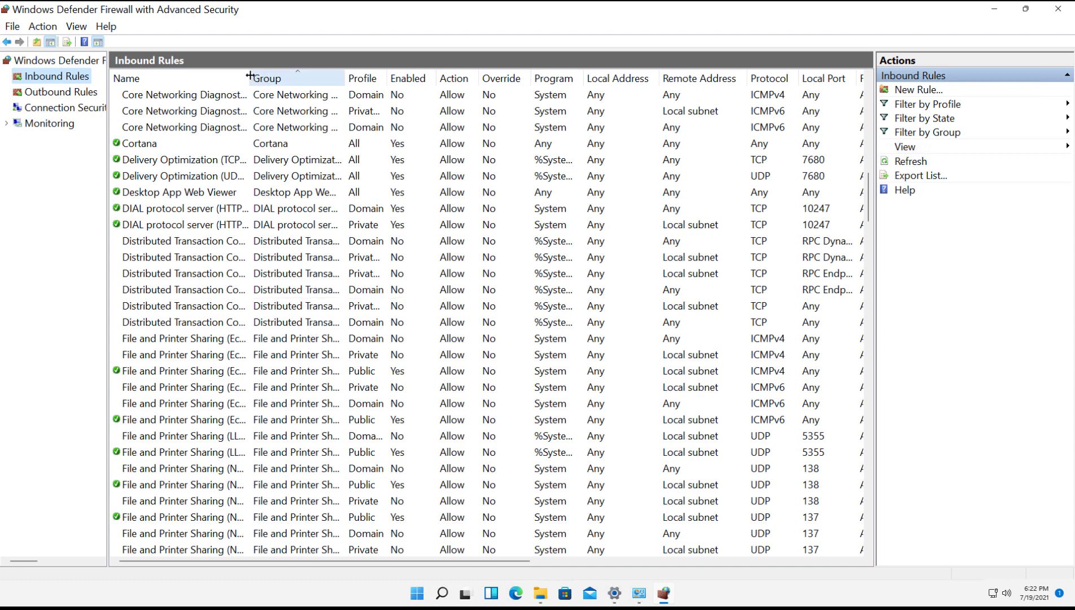
{"action": "left_click_drag", "start_coordinate": [250, 75], "coordinate": [458, 93]}
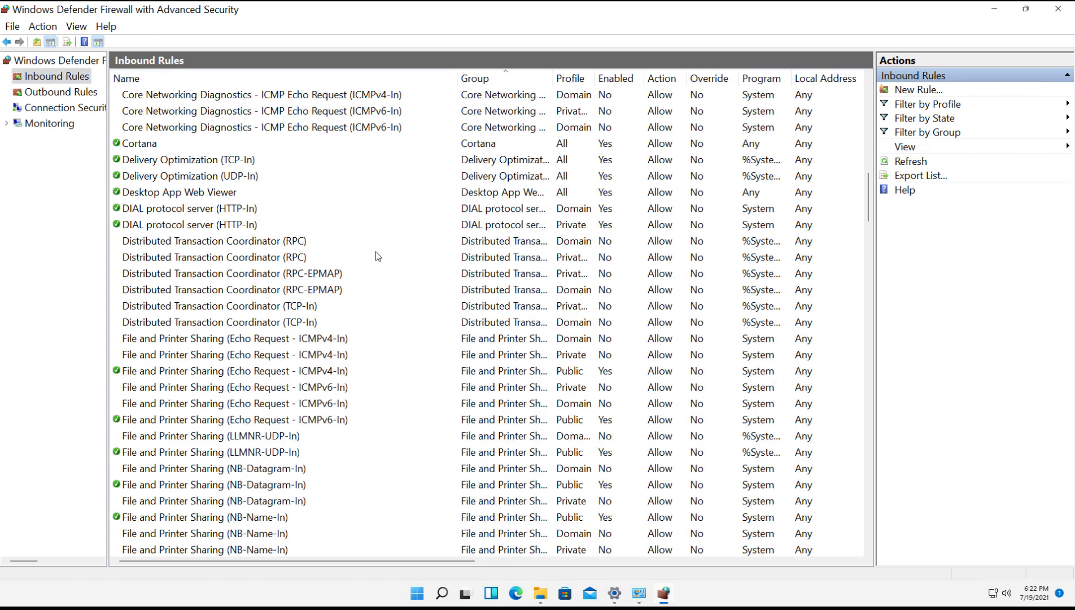
{"action": "scroll", "coordinate": [376, 251], "scroll_direction": "down", "scroll_amount": 3}
{"action": "left_click", "coordinate": [195, 469]}
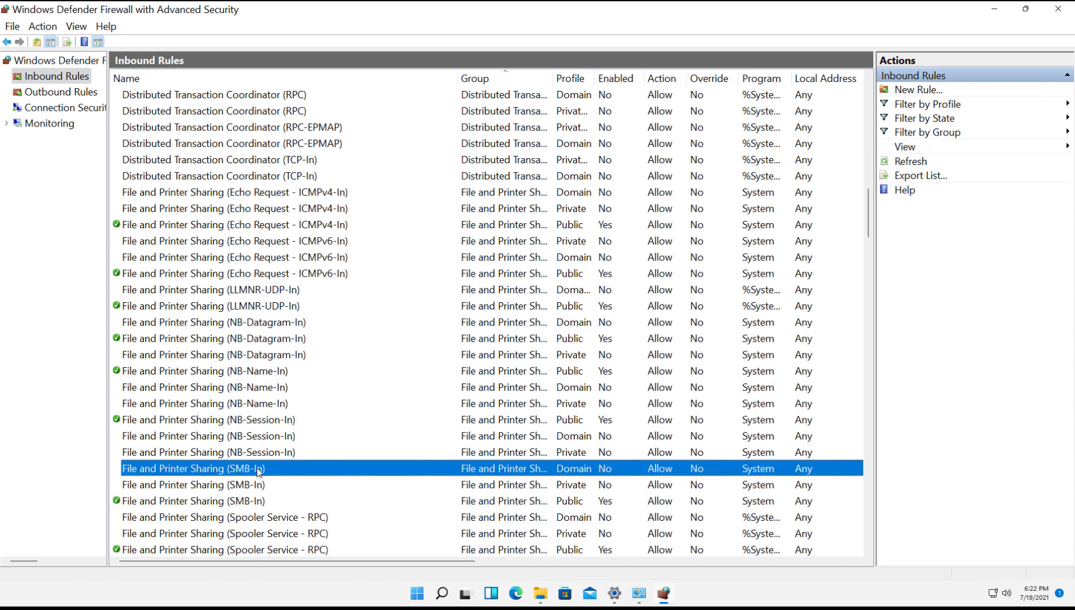
{"action": "right_click", "coordinate": [256, 470]}
{"action": "left_click", "coordinate": [271, 477]}
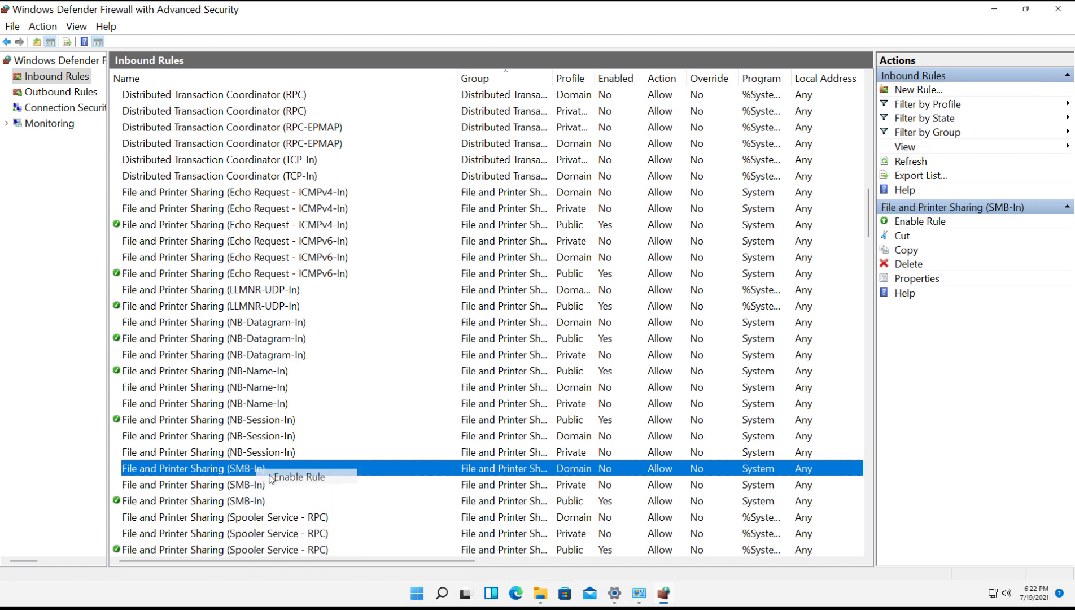
{"action": "right_click", "coordinate": [227, 484]}
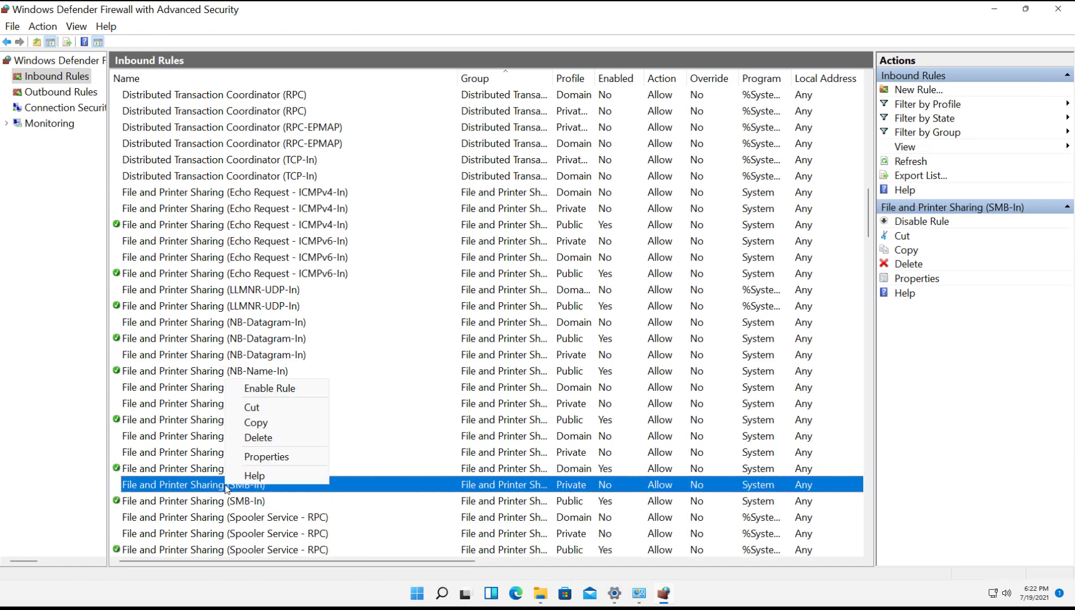
{"action": "left_click", "coordinate": [320, 389]}
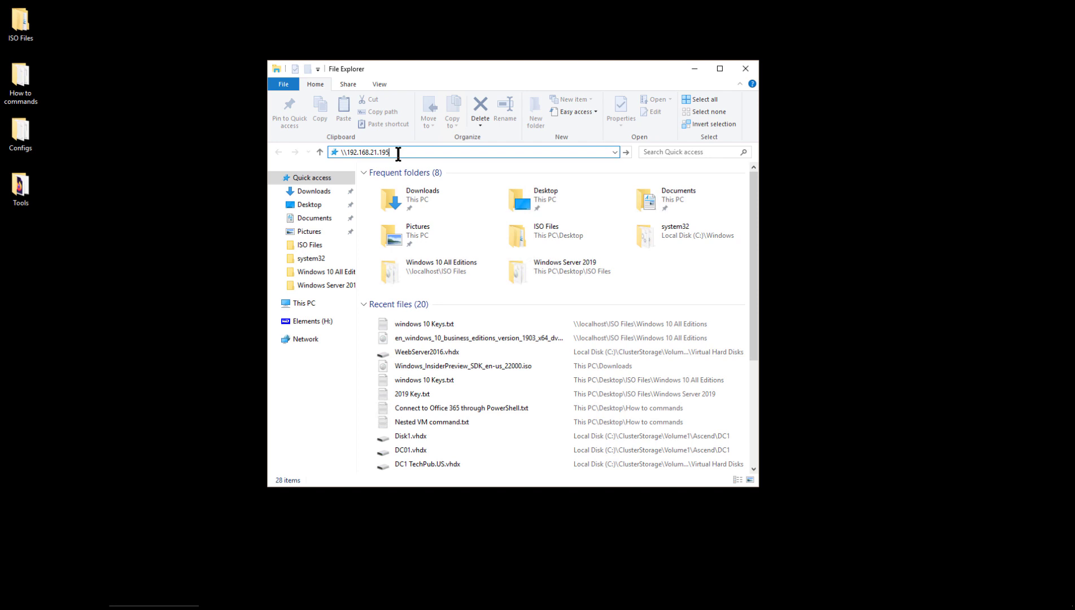
Connect to \\192.168.21.195, entering the account user name and password
{"action": "key", "text": "Return"}
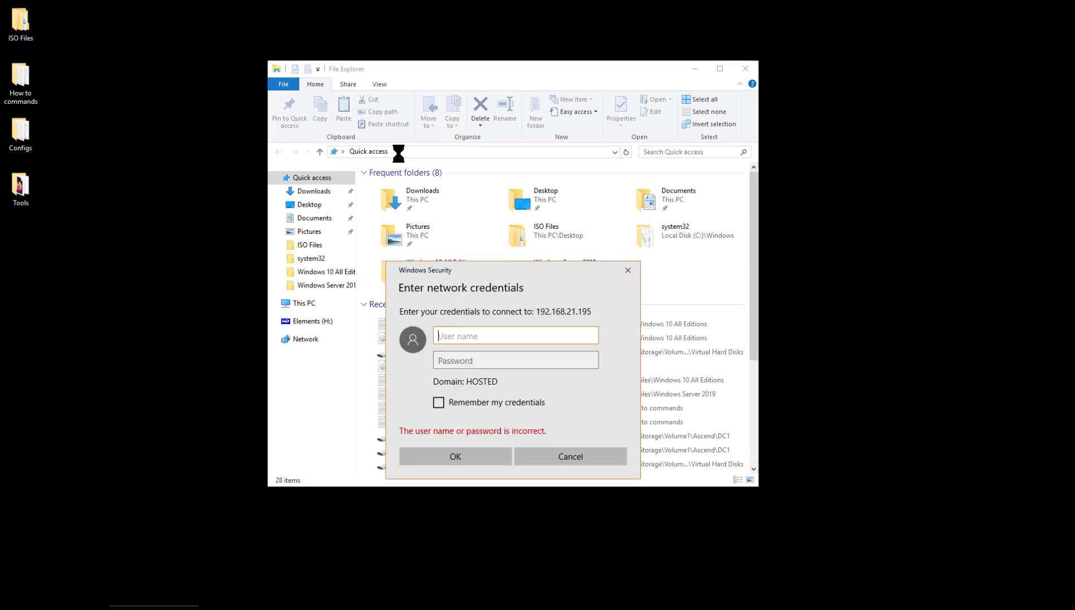
{"action": "type", "text": "x"}
{"action": "key", "text": "Tab"}
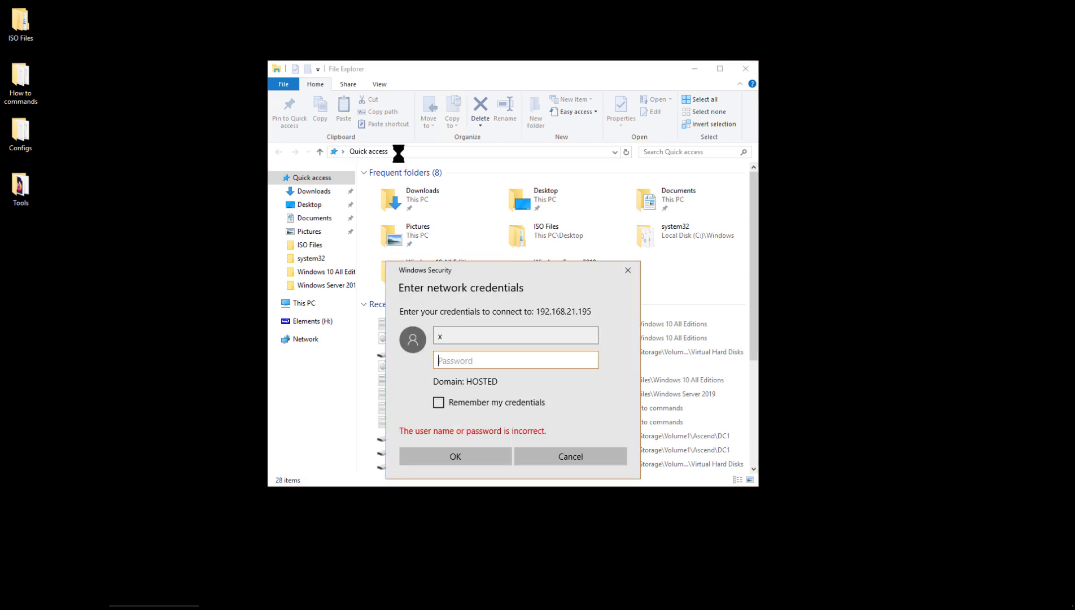
{"action": "type", "text": "xxxxxxxxx"}
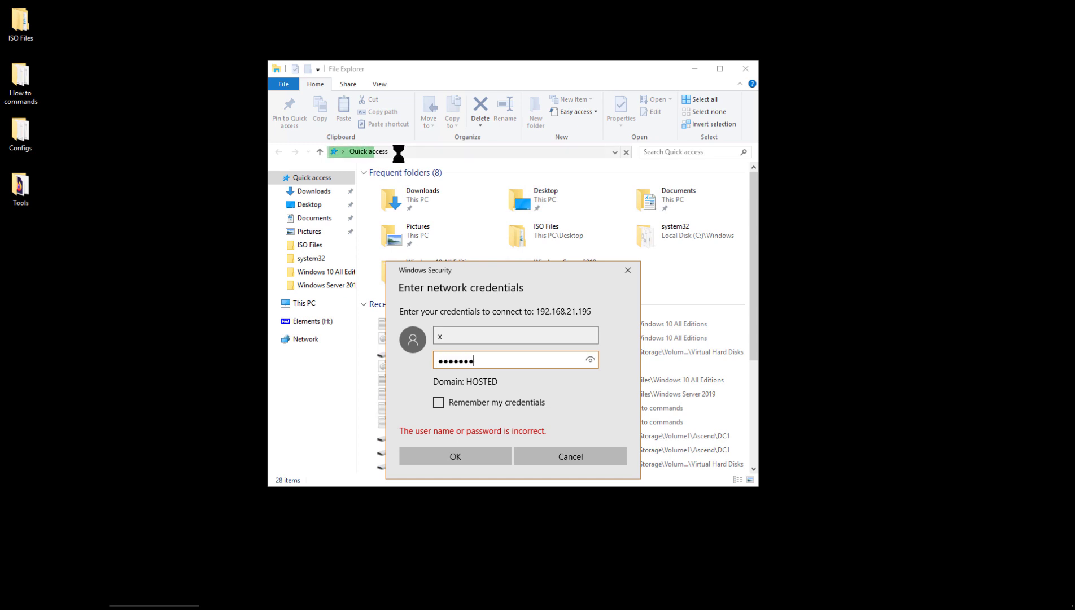
{"action": "key", "text": "Return"}
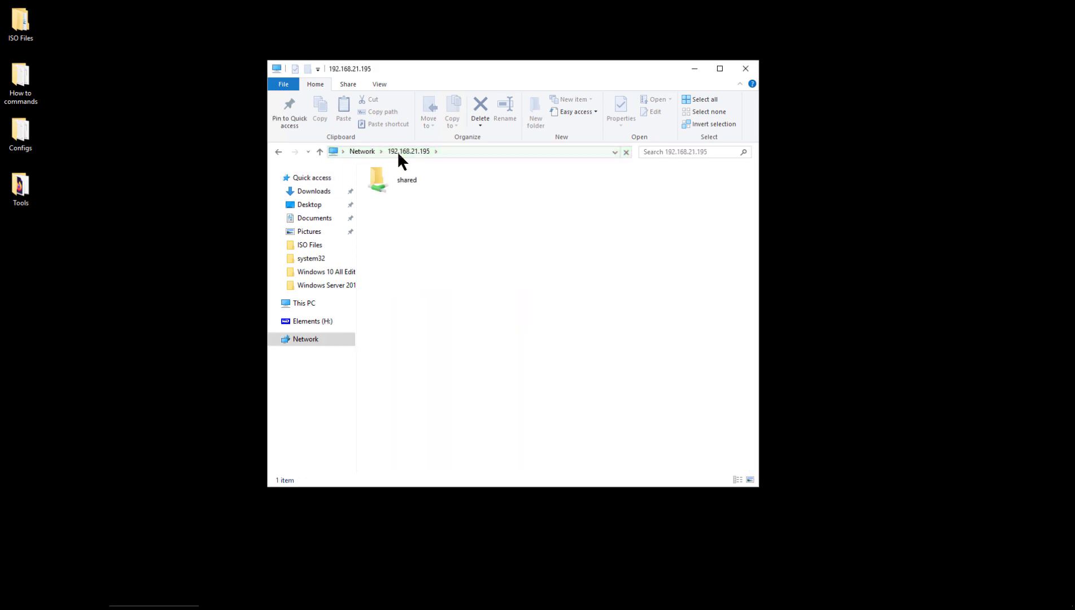
Open the remote shared folder and create a New Text Document in it
{"action": "double_click", "coordinate": [398, 185]}
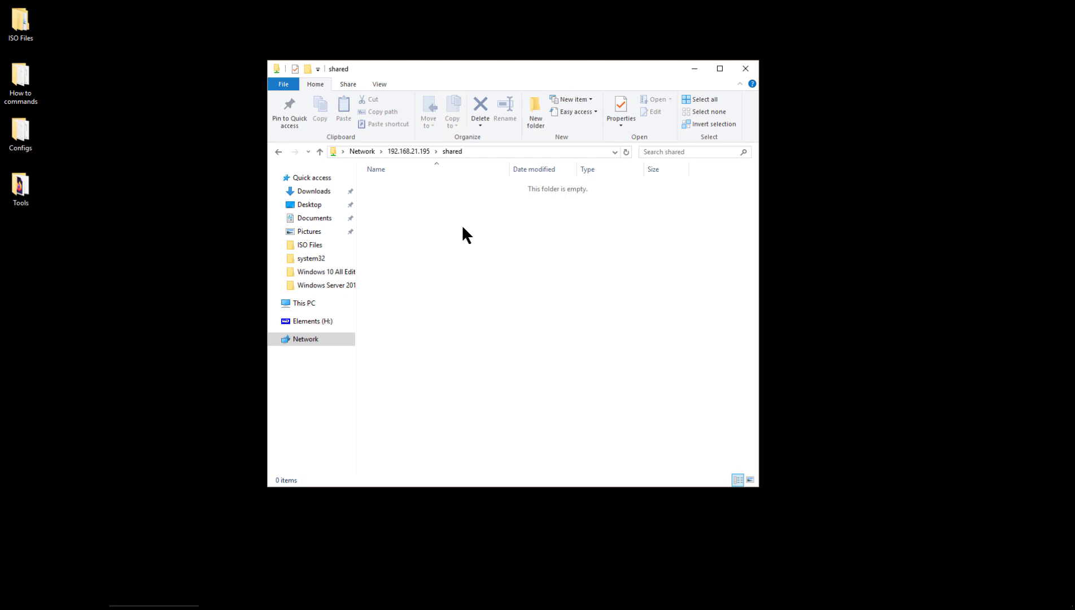
{"action": "right_click", "coordinate": [467, 233]}
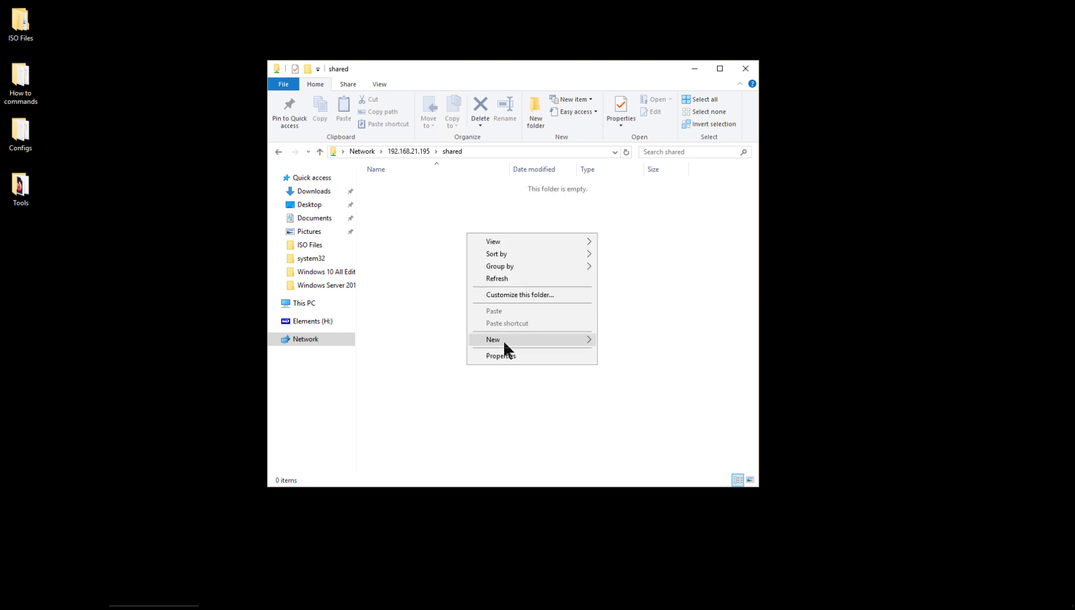
{"action": "mouse_move", "coordinate": [503, 339]}
{"action": "left_click", "coordinate": [637, 406]}
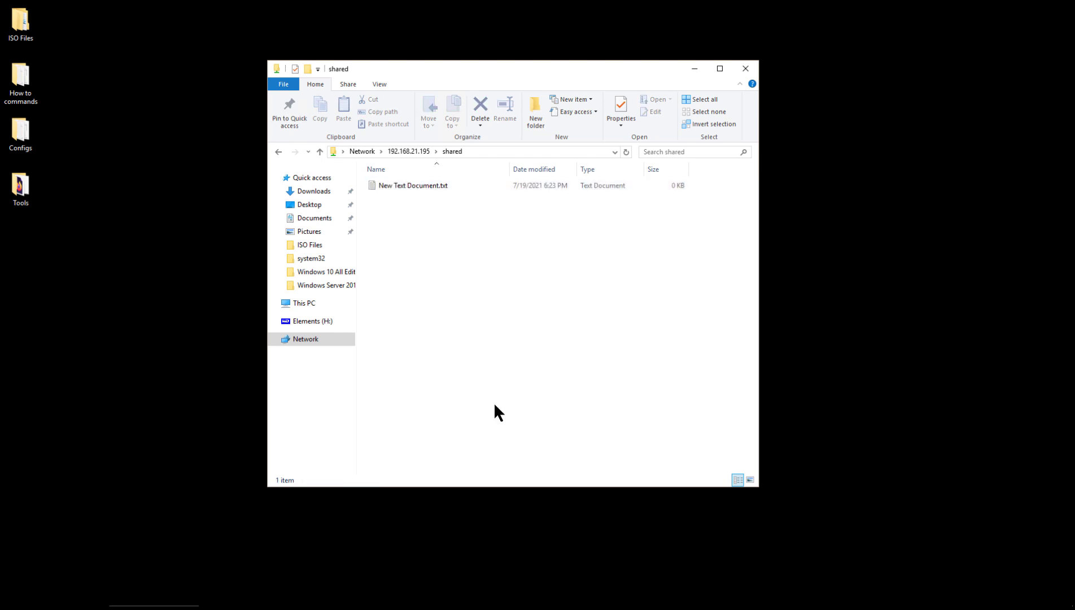
On the host PC, open C:\shared to see the new text document from the other PC
{"action": "mouse_move", "coordinate": [297, 595]}
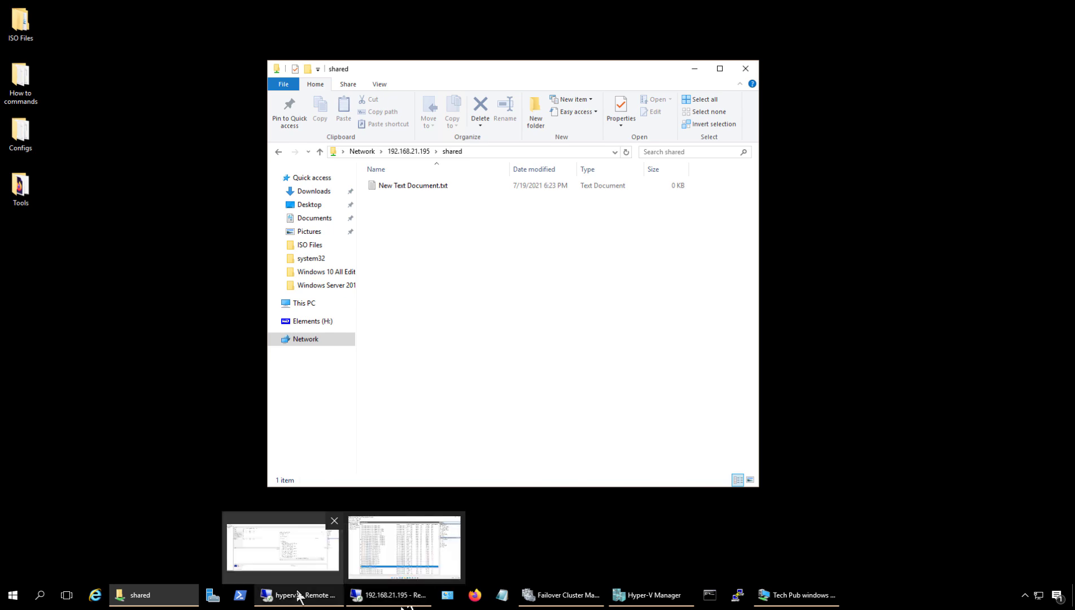
{"action": "left_click", "coordinate": [365, 597]}
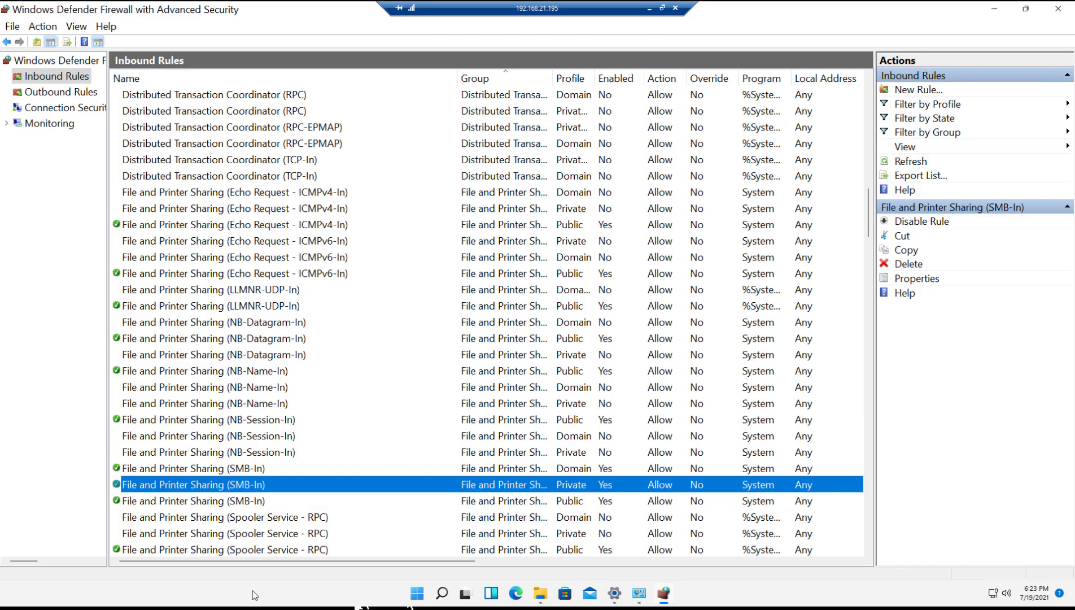
{"action": "left_click", "coordinate": [541, 593]}
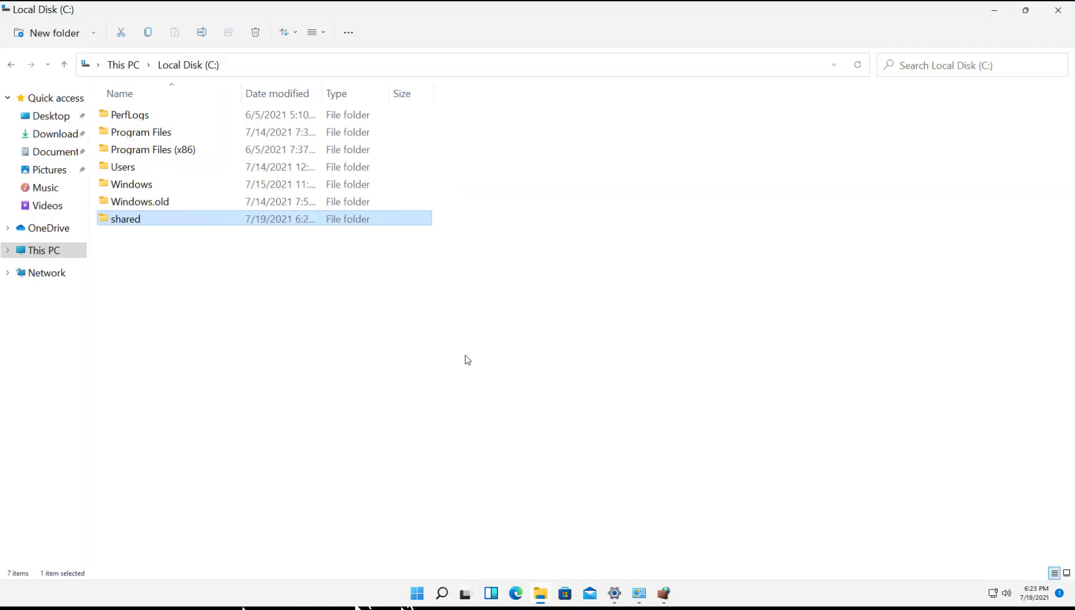
{"action": "double_click", "coordinate": [160, 224]}
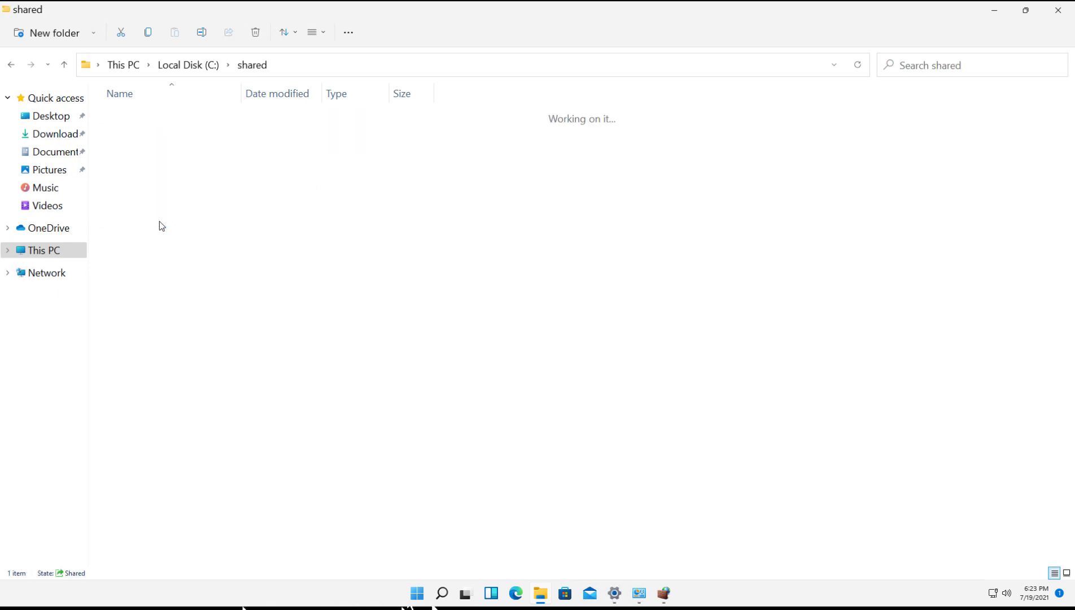